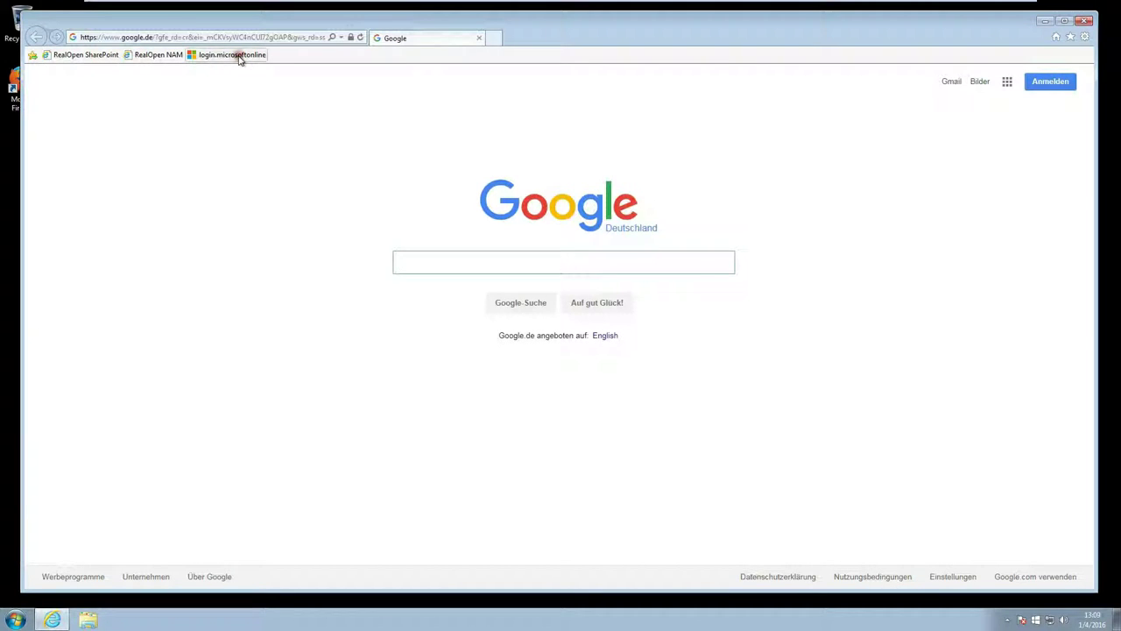
# - Enter the work account's e-mail on the Office 365 sign-in page to reach Access Manager
pyautogui.click(232, 54)
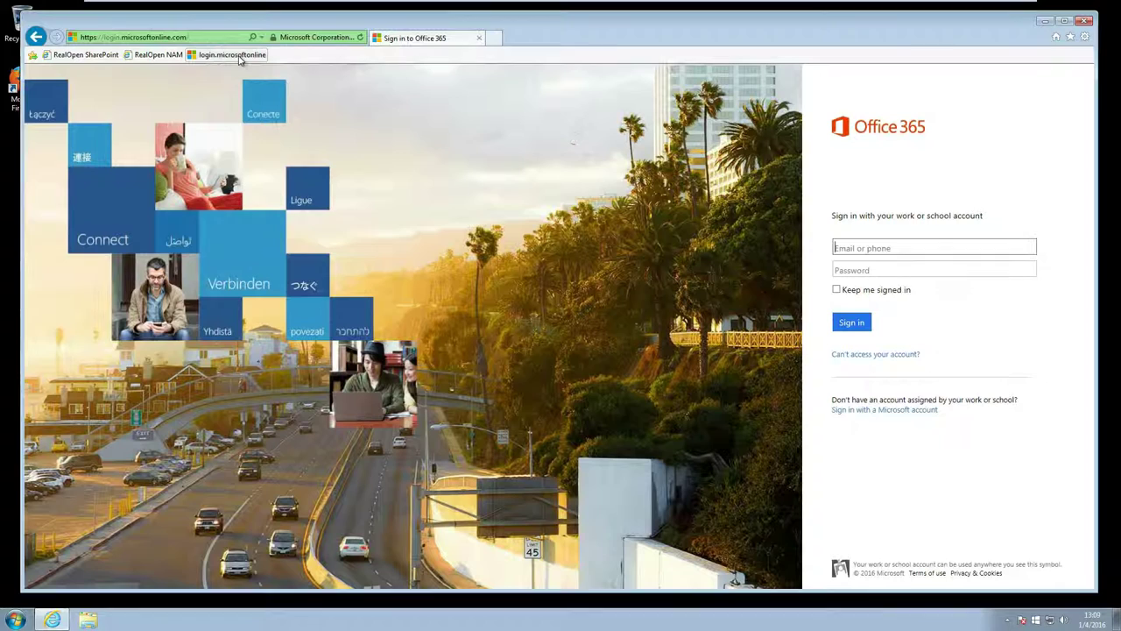
pyautogui.click(869, 248)
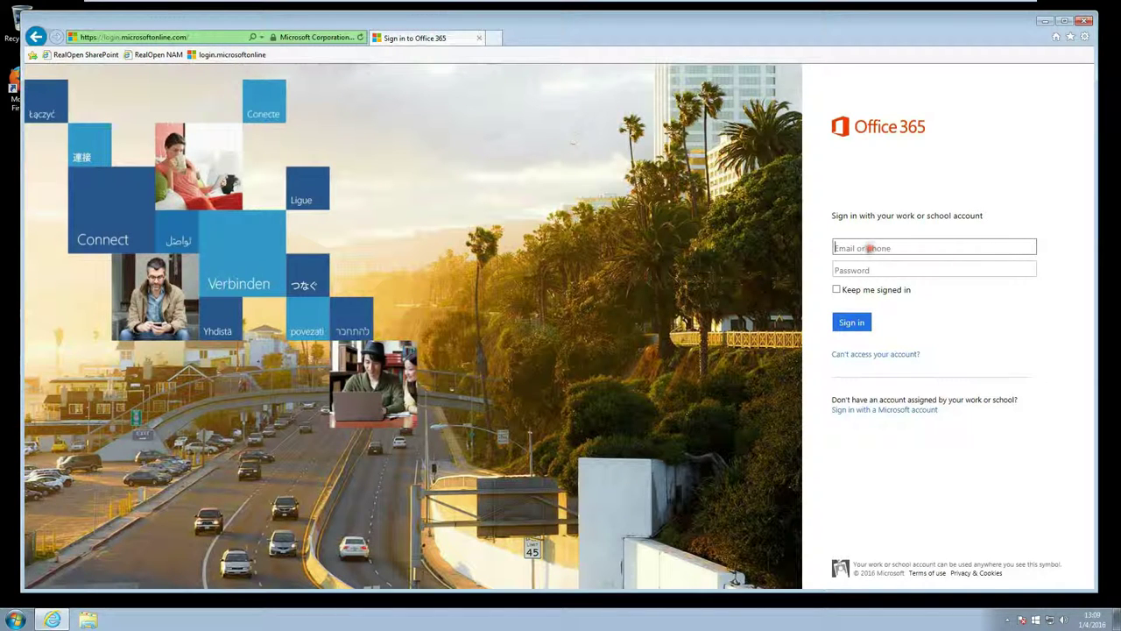
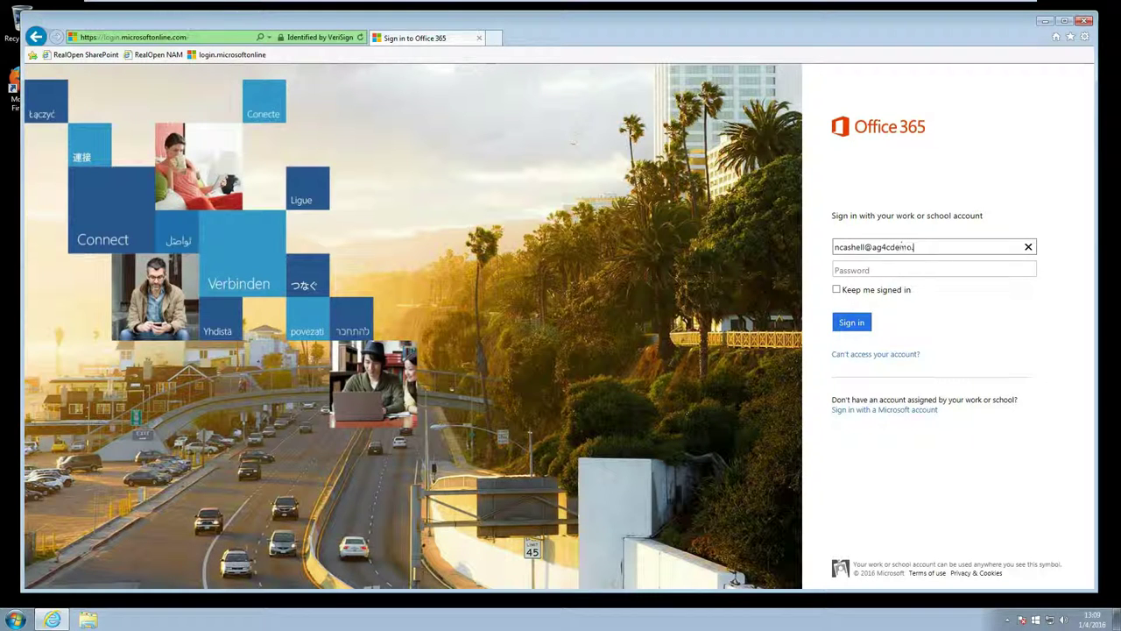
pyautogui.press('Tab')
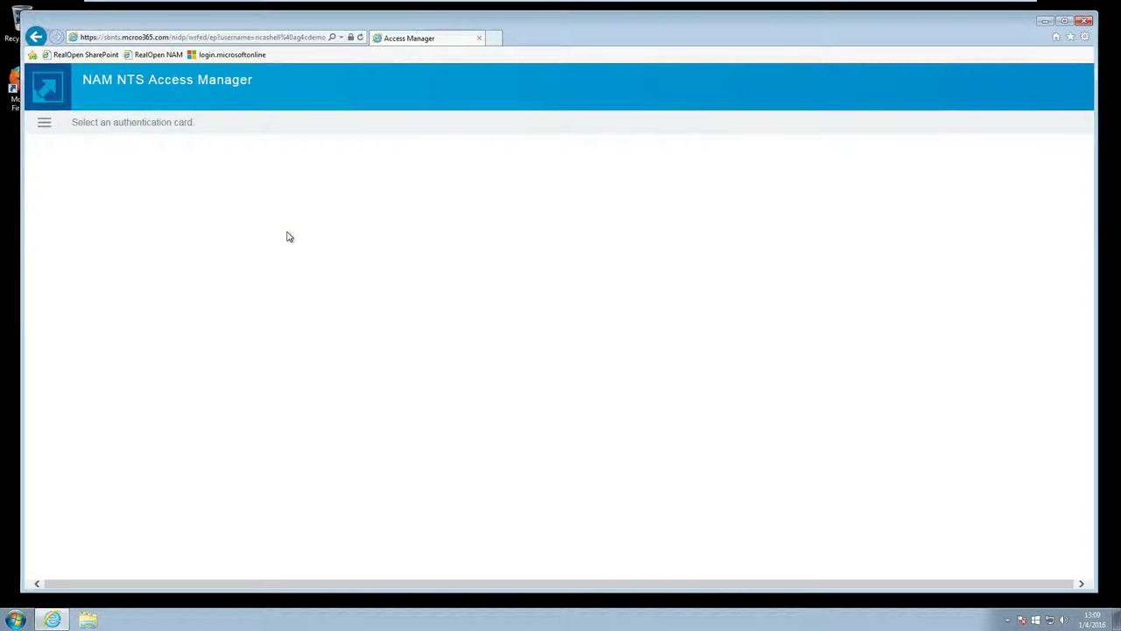
# - Sign in with the Off365Contract card and the account password
pyautogui.click(45, 126)
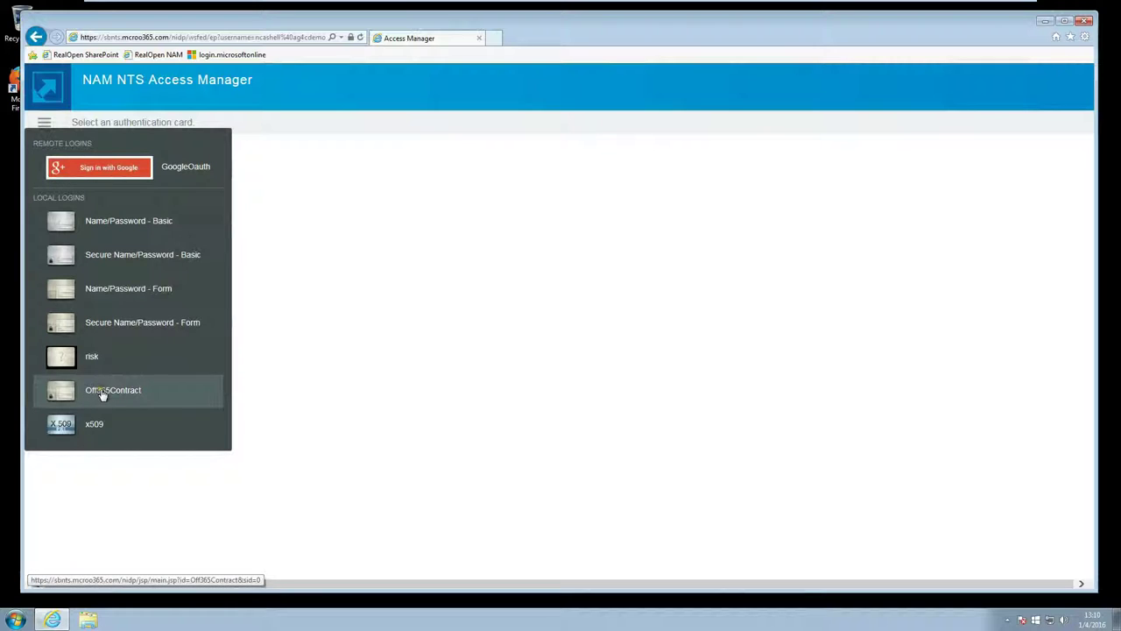
pyautogui.click(118, 399)
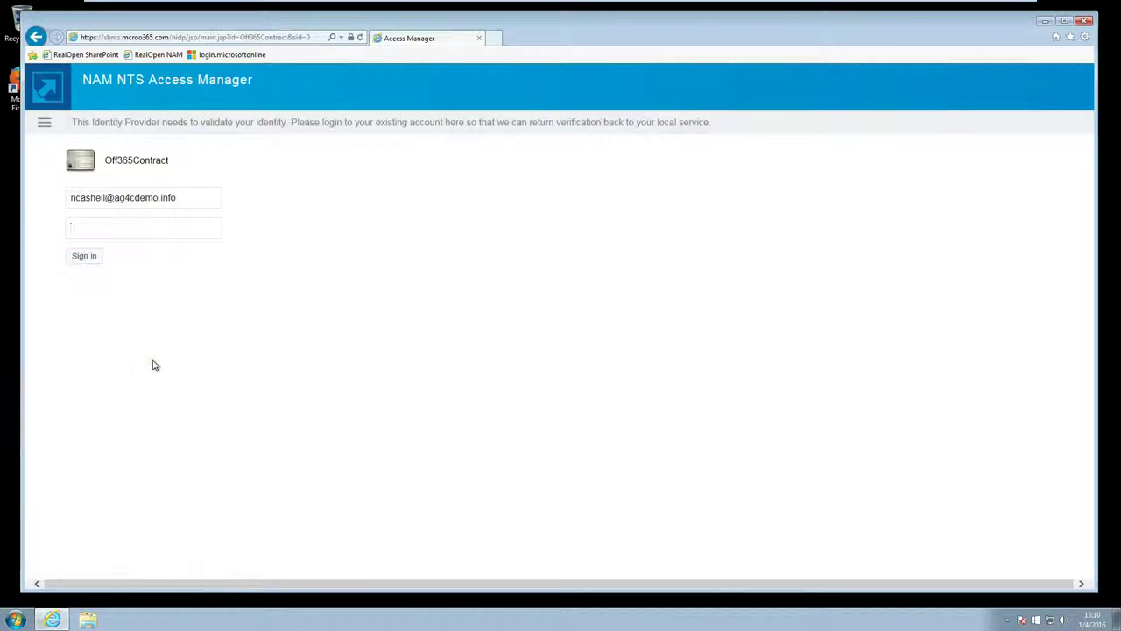
pyautogui.click(178, 229)
pyautogui.write('••••••')
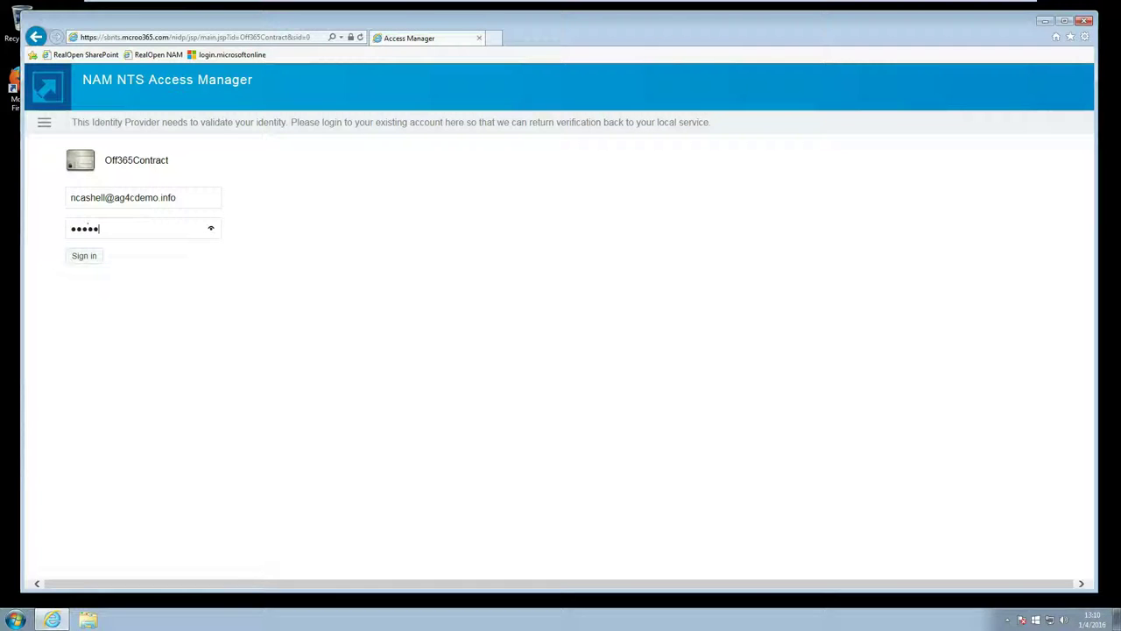
pyautogui.click(85, 256)
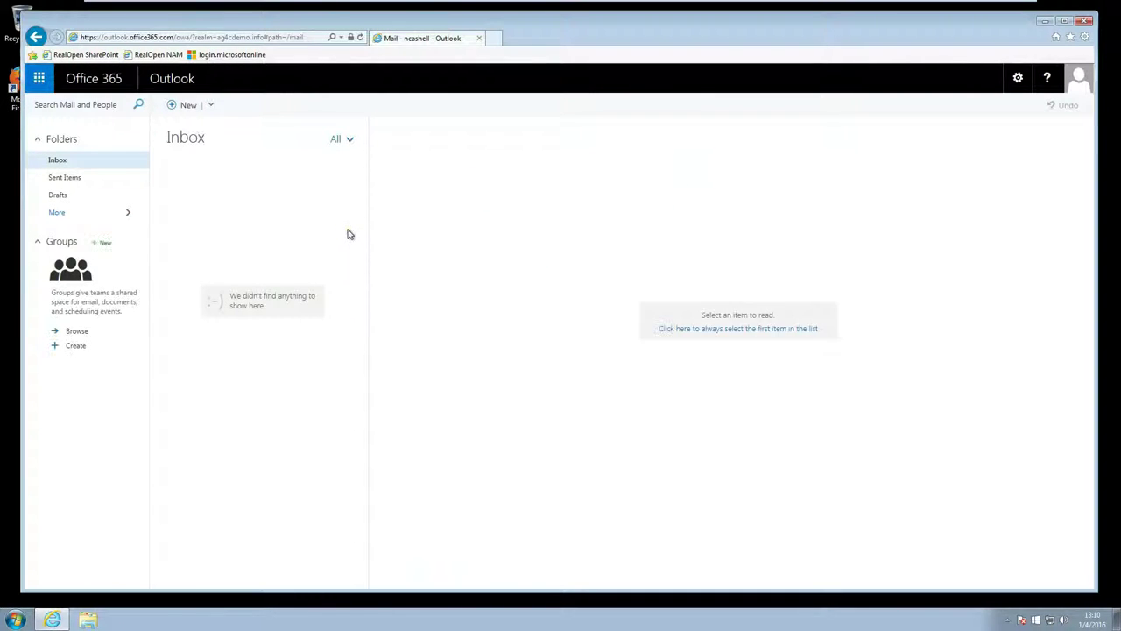
# - Open OneDrive from the app launcher, then sign out of Office 365
pyautogui.click(40, 78)
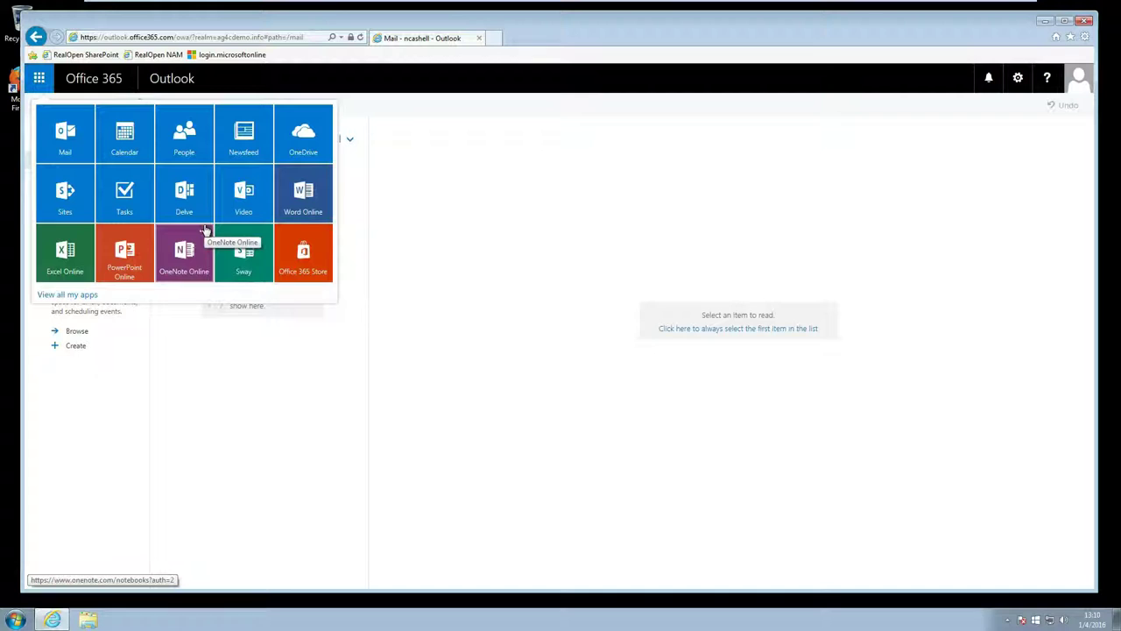
pyautogui.click(298, 138)
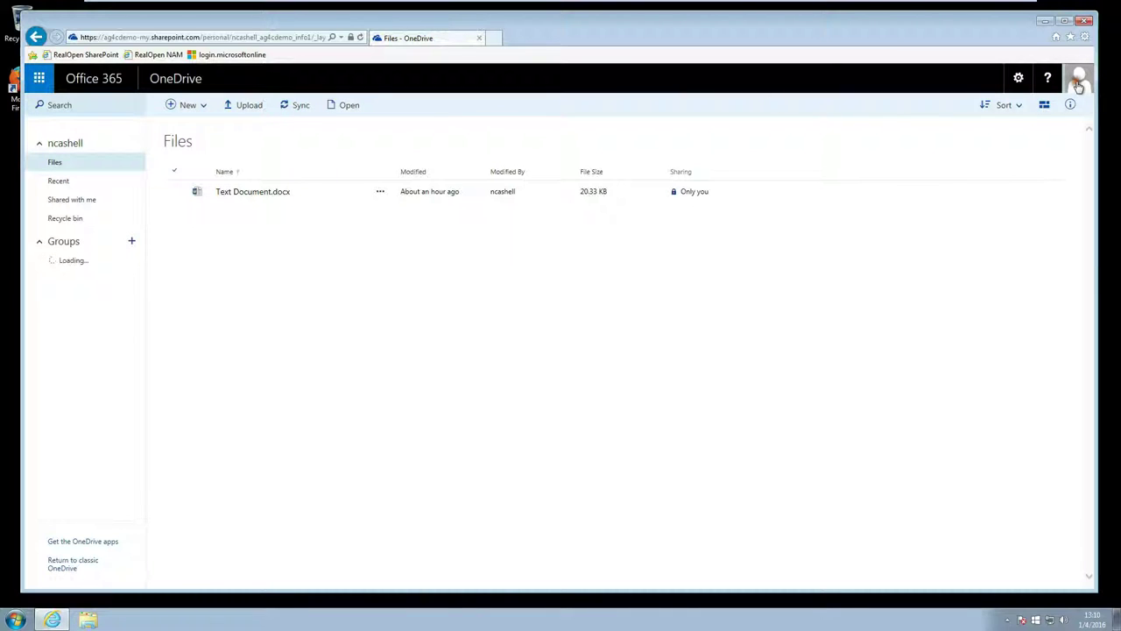
pyautogui.click(1079, 83)
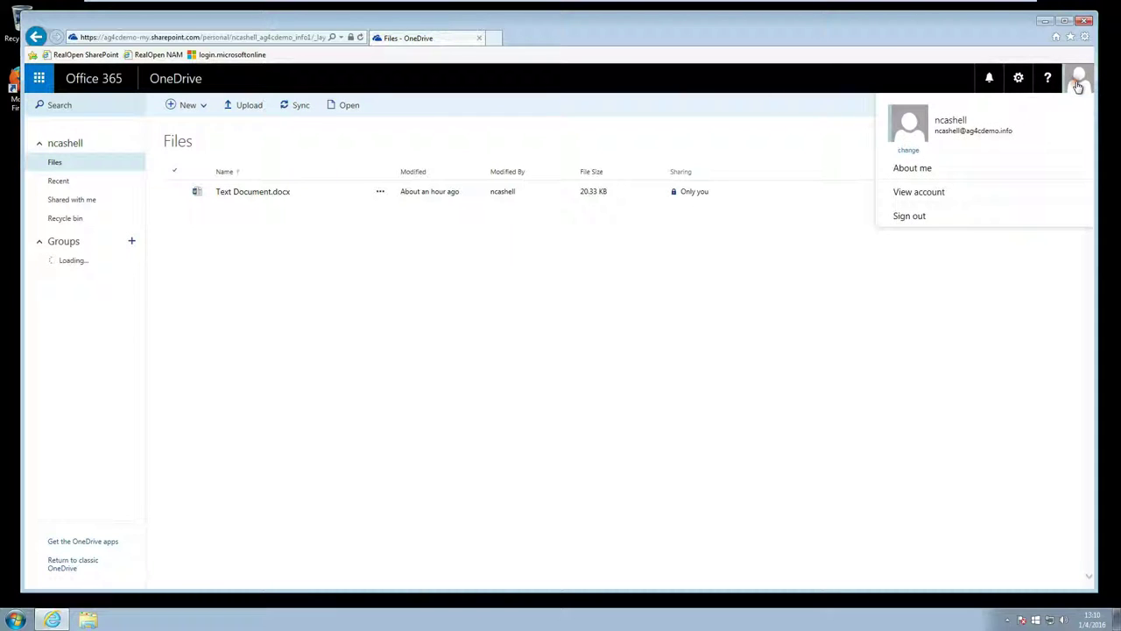
pyautogui.click(910, 216)
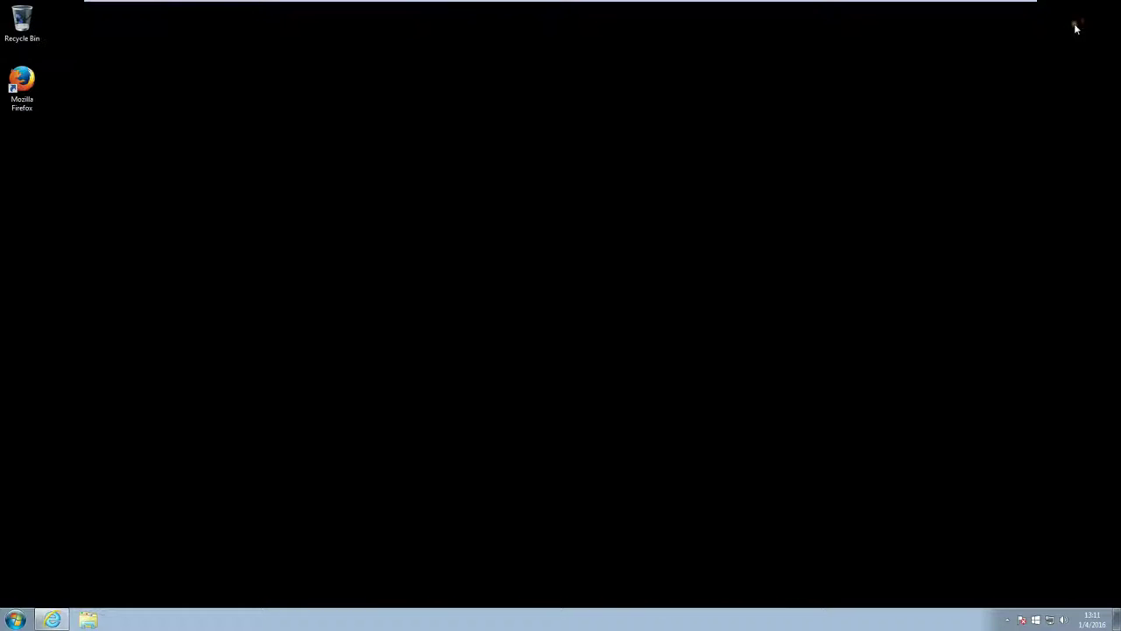
# - Launch Word 2013 from Start > All Programs > Microsoft Office 2013
pyautogui.click(16, 619)
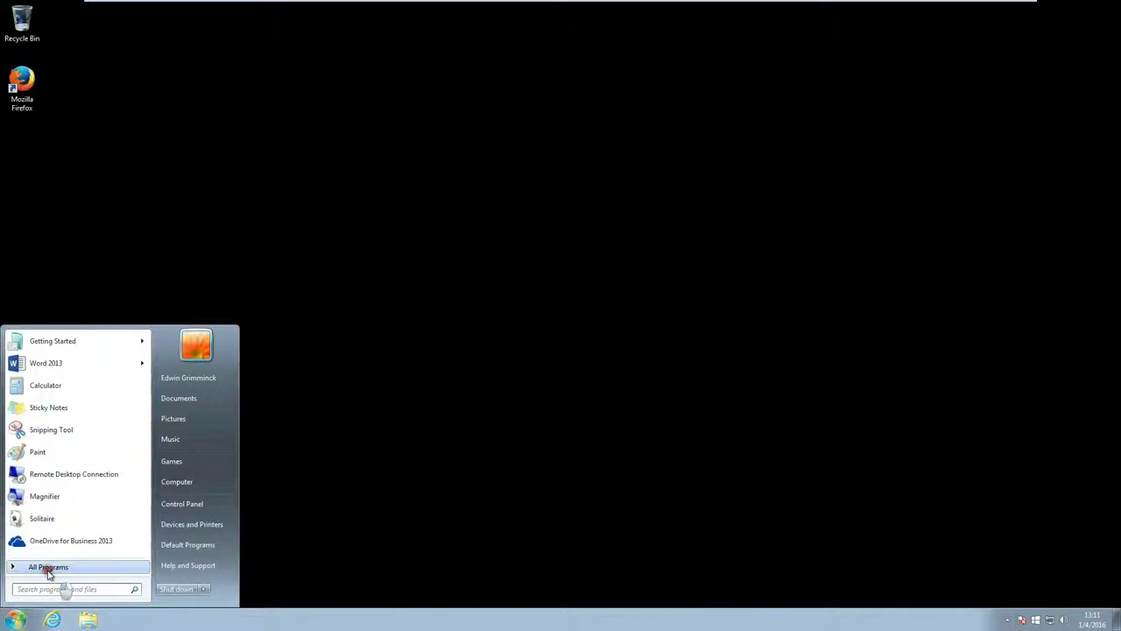
pyautogui.click(47, 567)
pyautogui.click(54, 448)
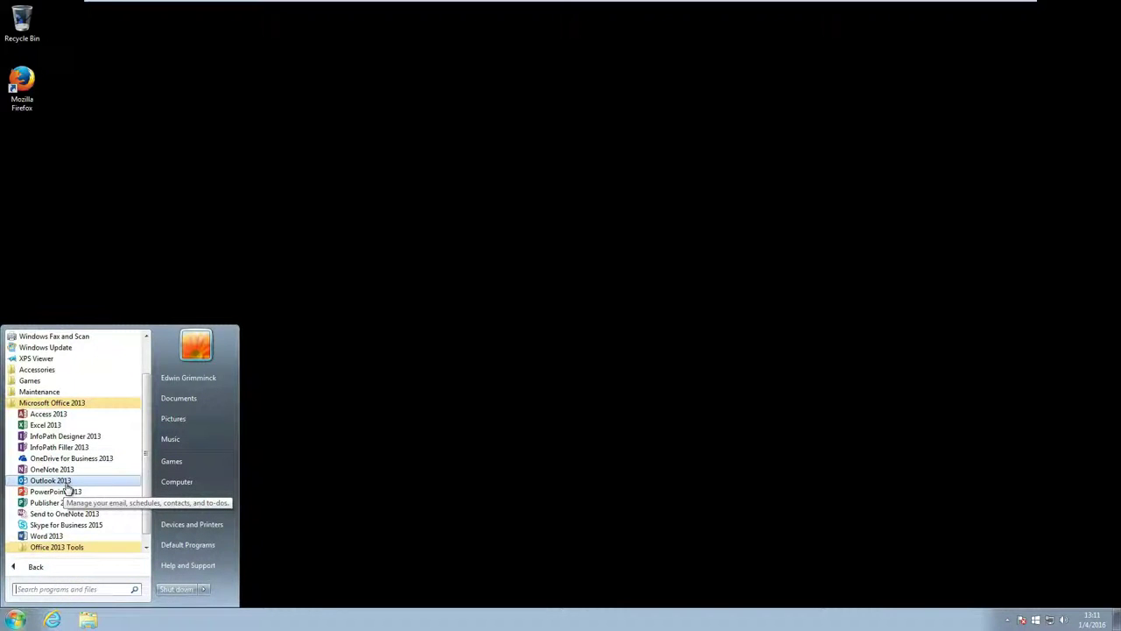
pyautogui.click(53, 536)
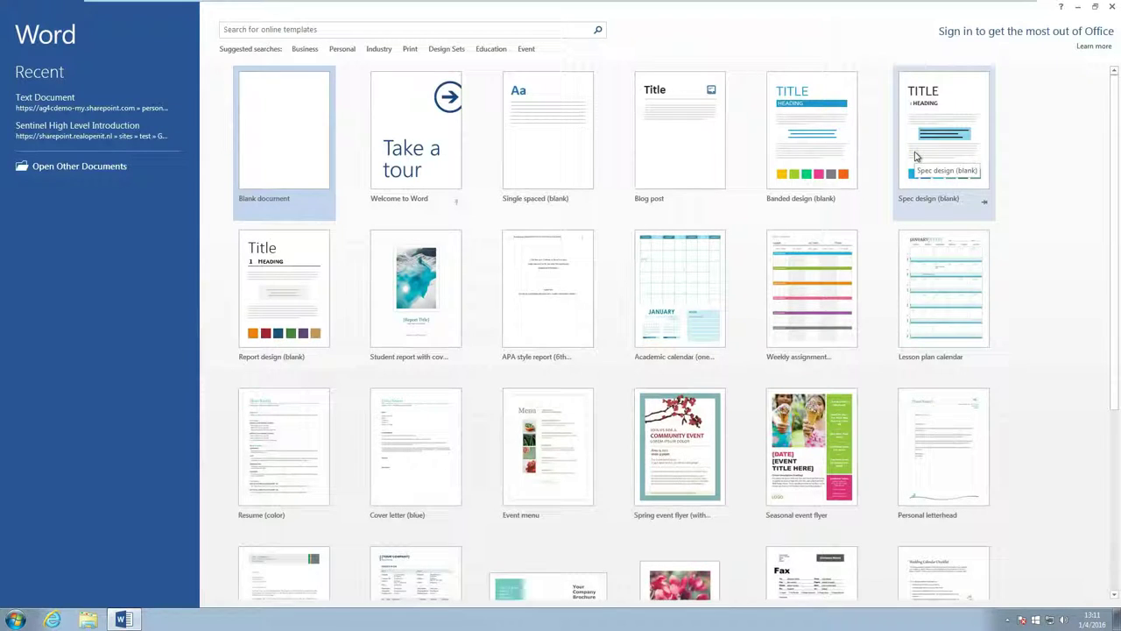
# - Sign in to Word 2013 with the work account's e-mail and password
pyautogui.click(1037, 33)
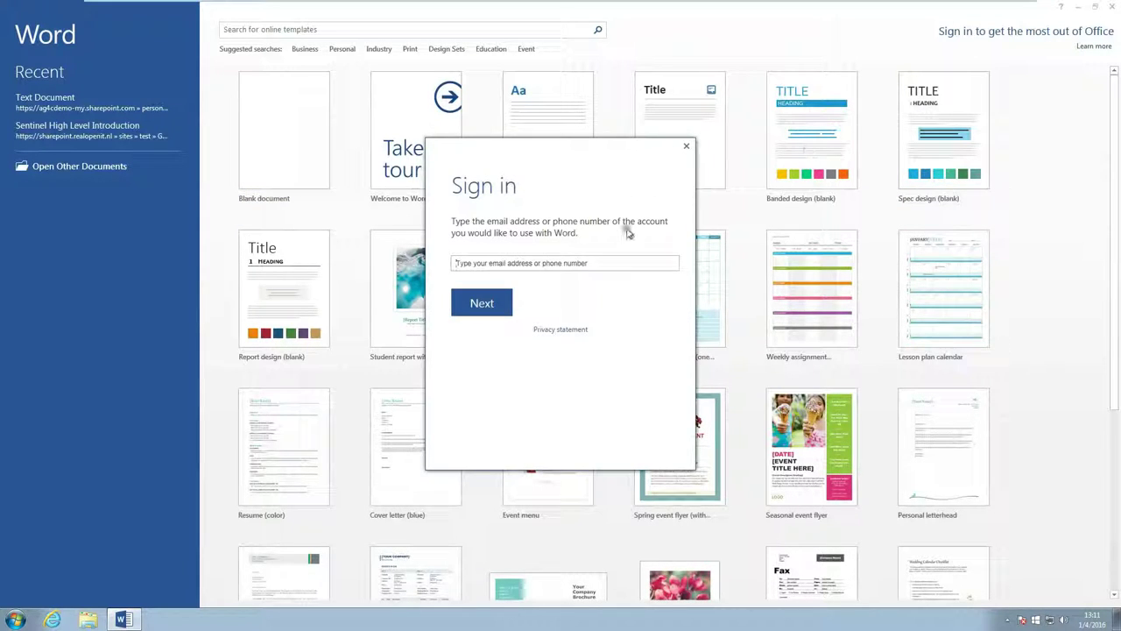
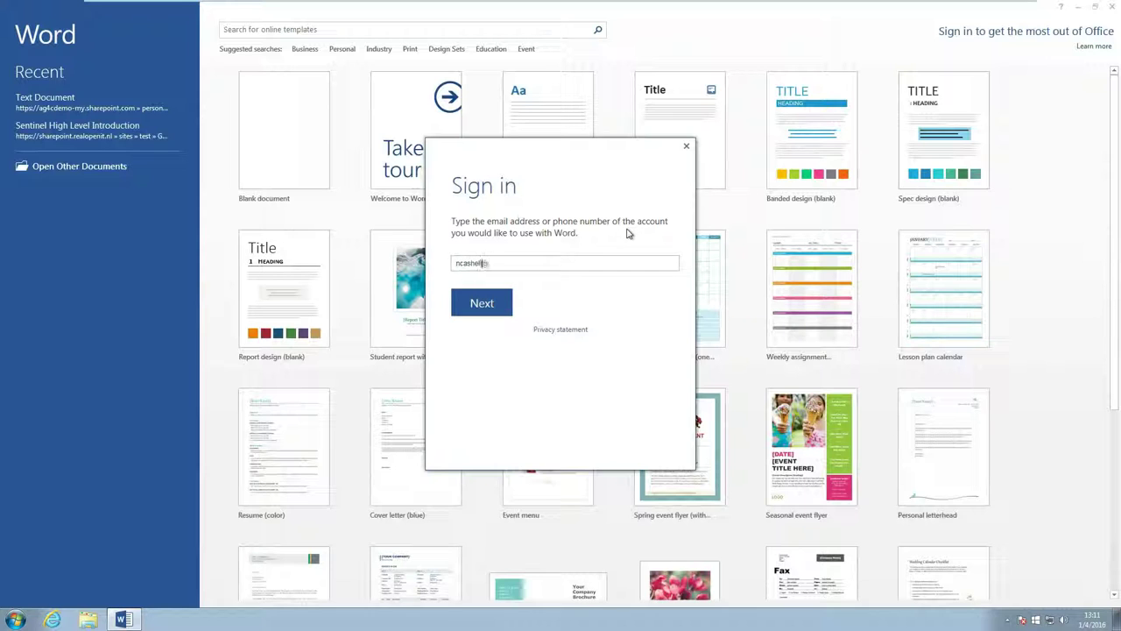
pyautogui.click(497, 306)
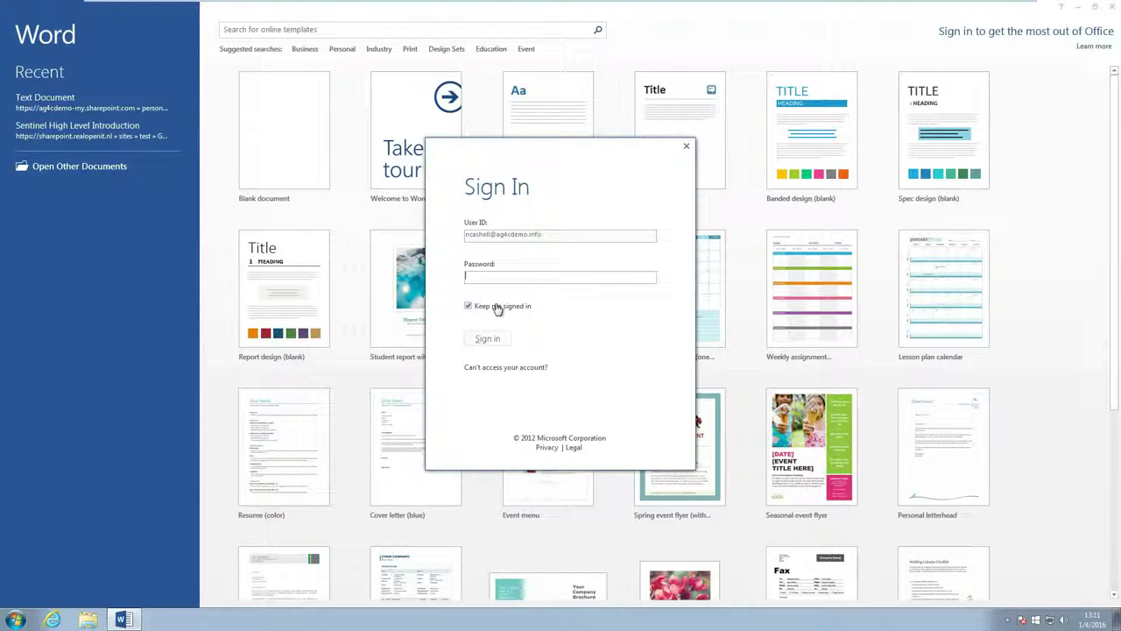
pyautogui.write('••••••')
pyautogui.click(501, 339)
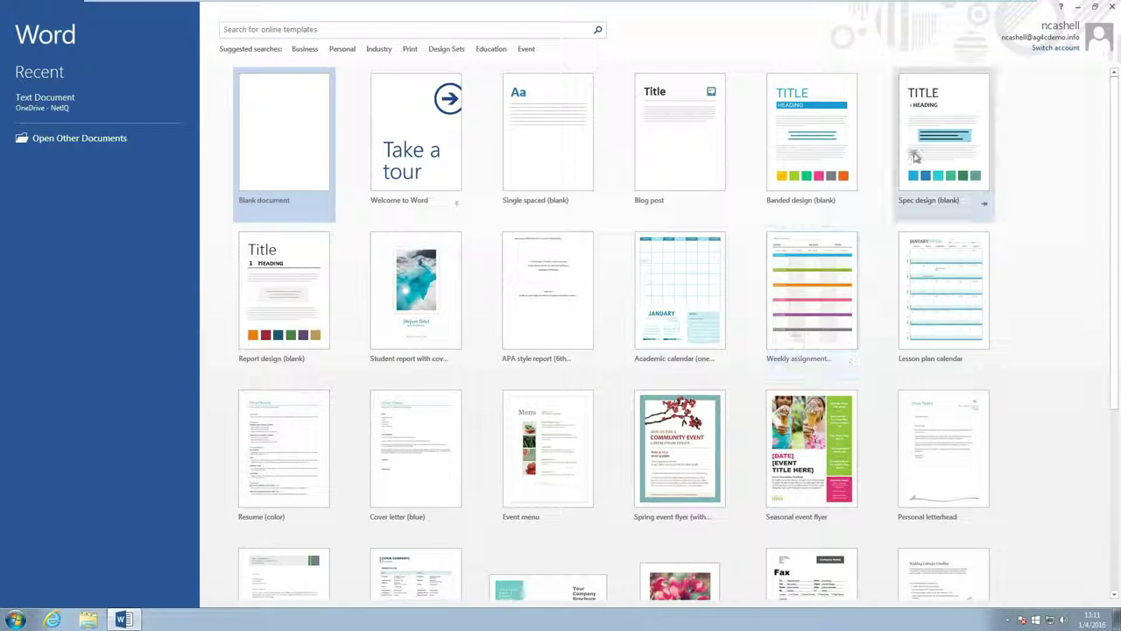
# - Start a Spec design document with heading 'Access Manager demo' and body 'Using WS-Trust and WS…'
pyautogui.click(943, 136)
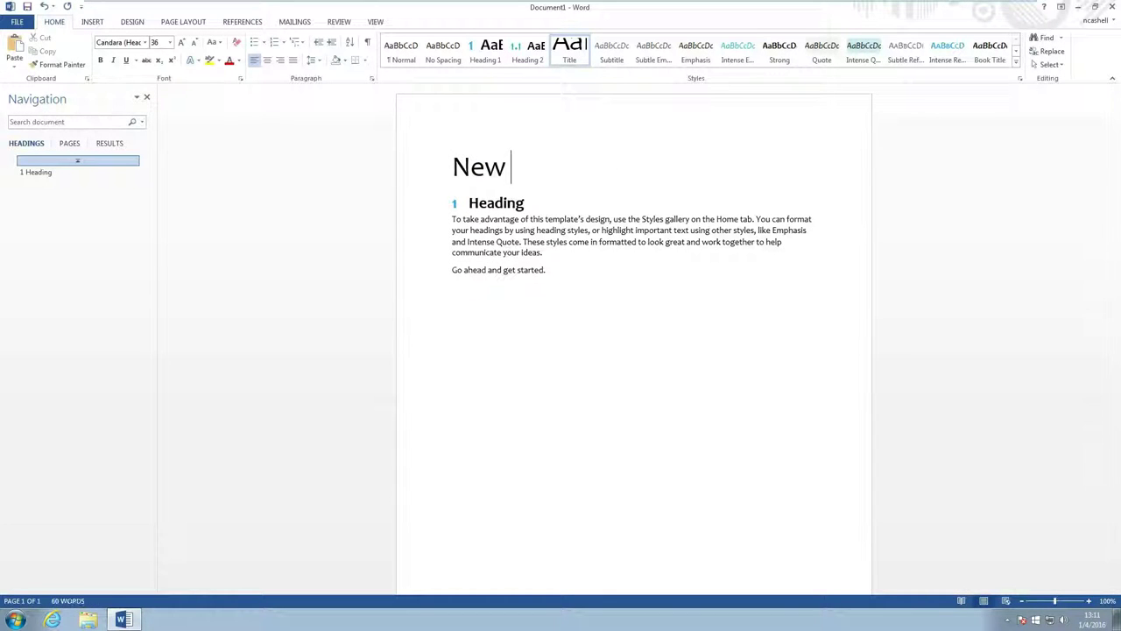
pyautogui.click(493, 203)
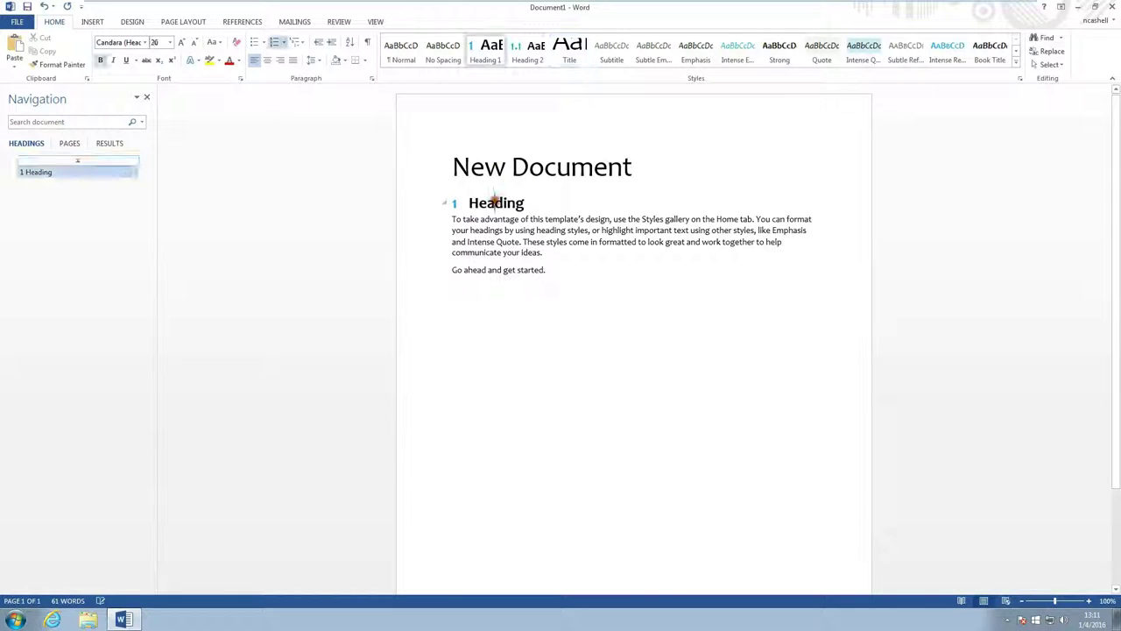
pyautogui.doubleClick(493, 202)
pyautogui.write('Ac')
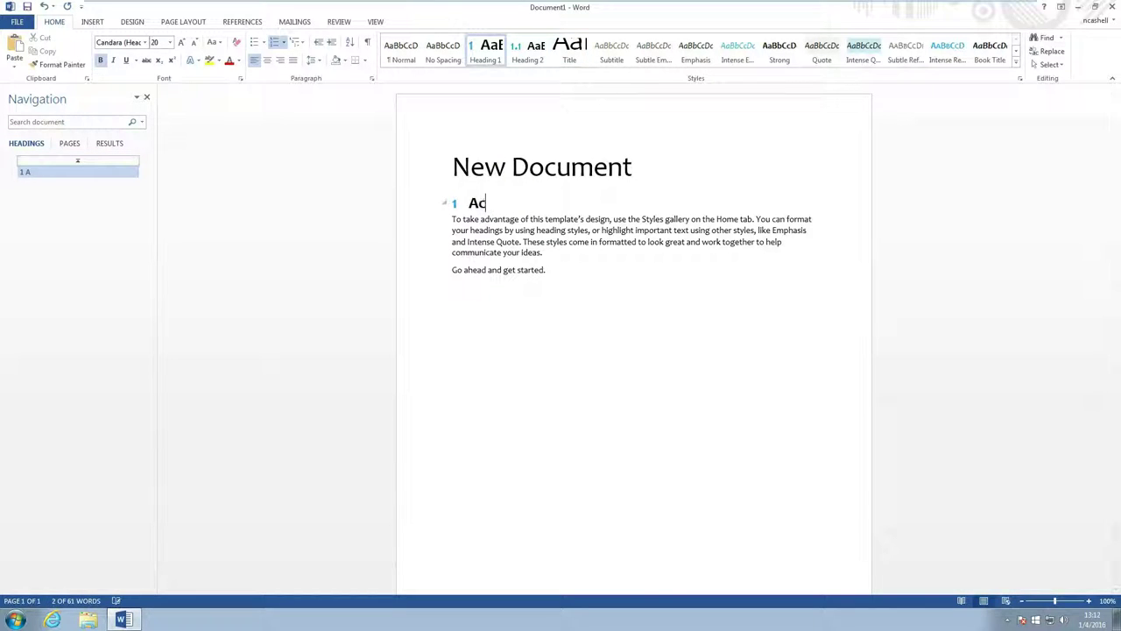
pyautogui.write('cess Manager demo')
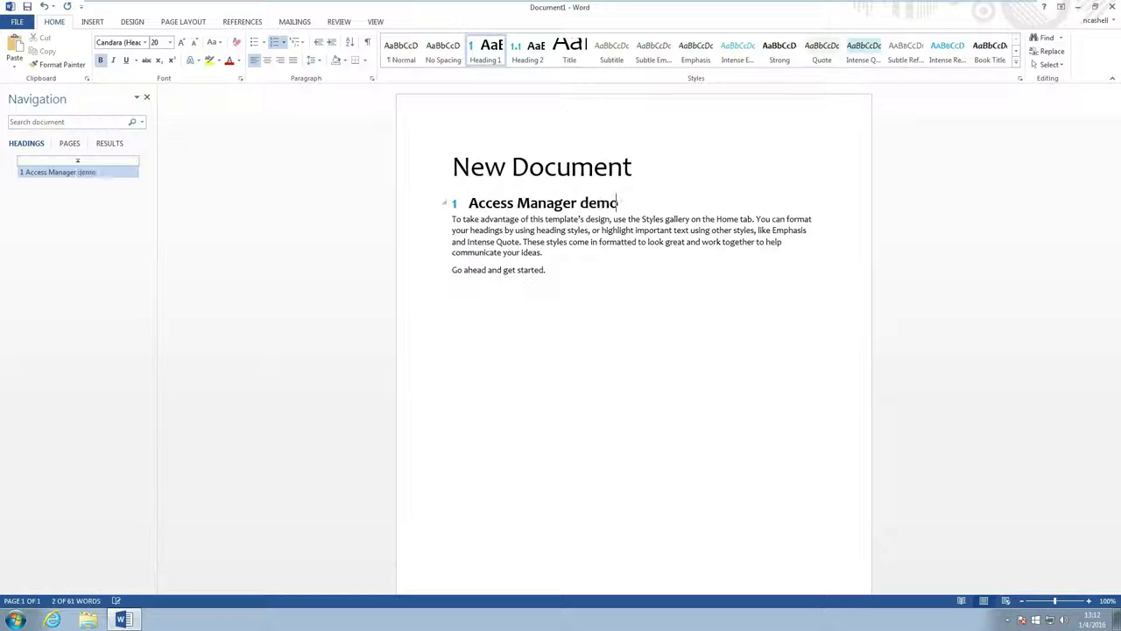
pyautogui.moveTo(575, 269); pyautogui.dragTo(446, 220)
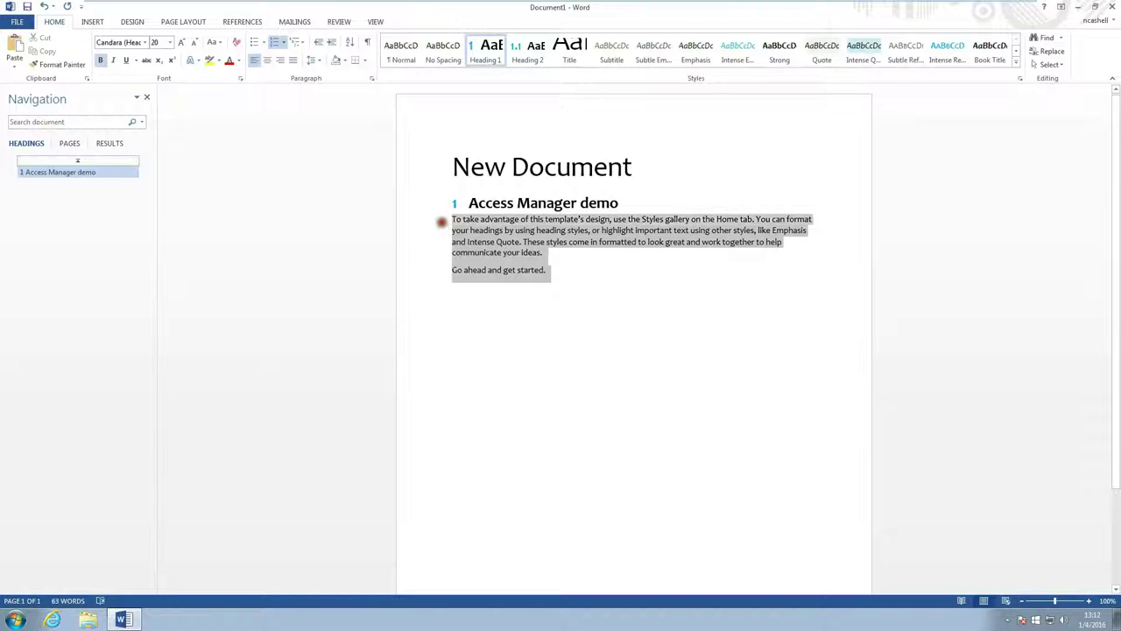
pyautogui.write('Using WS-Tr')
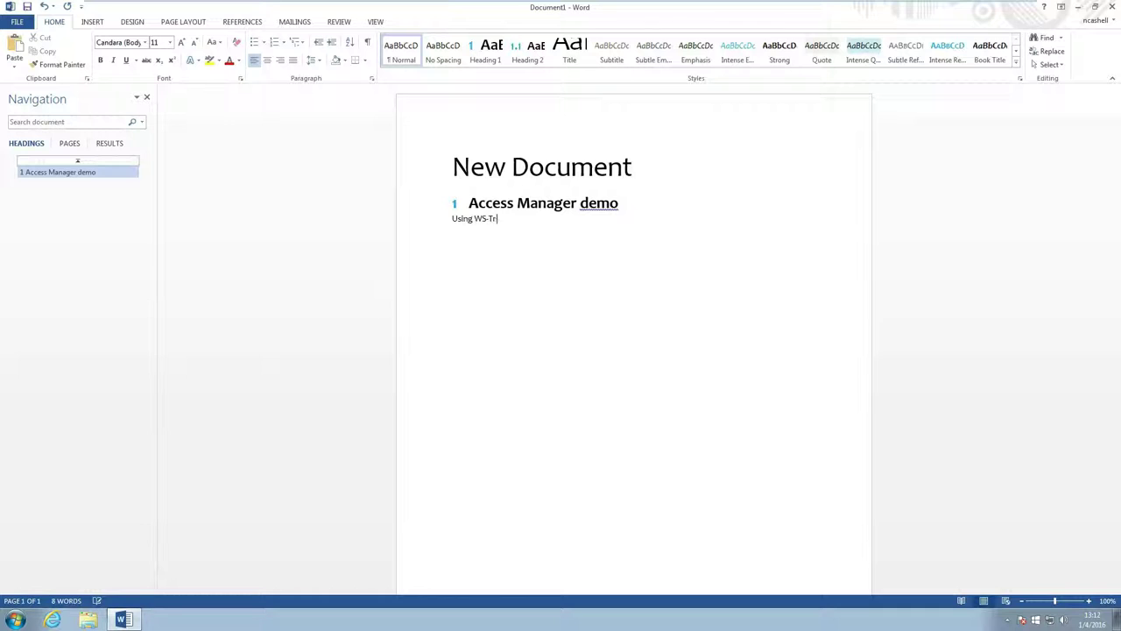
pyautogui.write('ust and Ws')
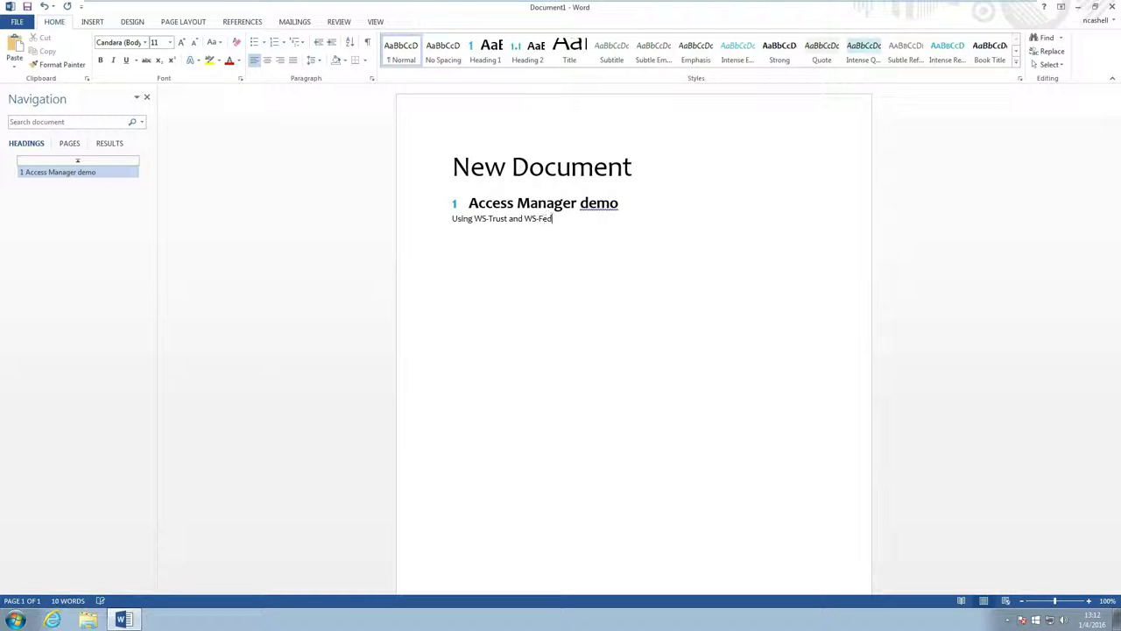
# - Save the document as 'NAM Demo' via Save As, browsing the OneDrive - NetIQ location
pyautogui.click(27, 7)
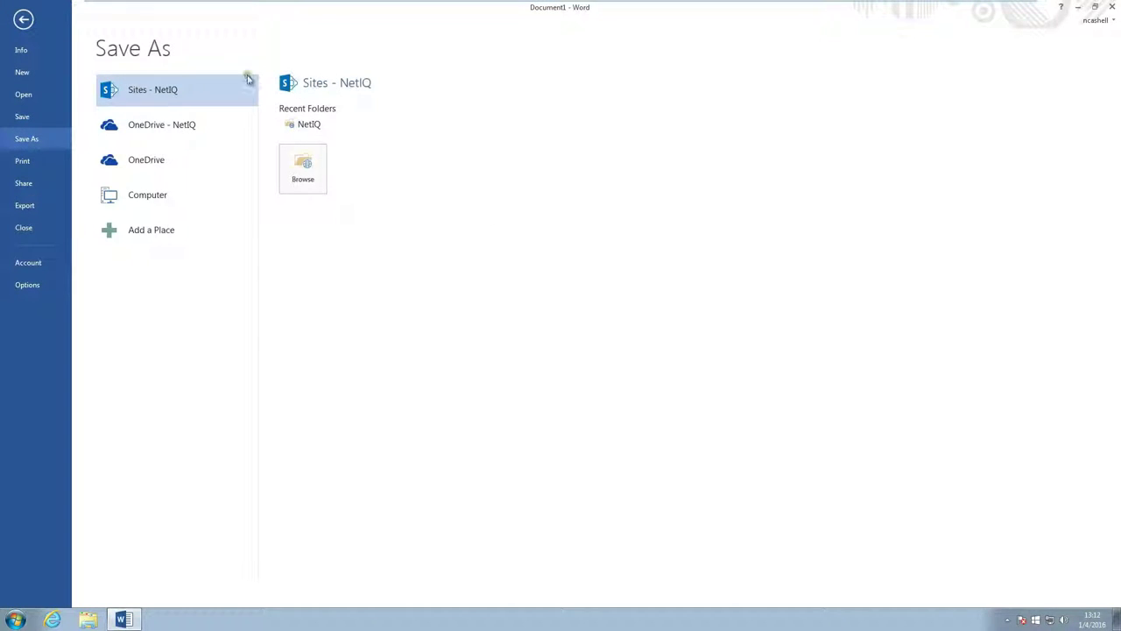
pyautogui.click(143, 125)
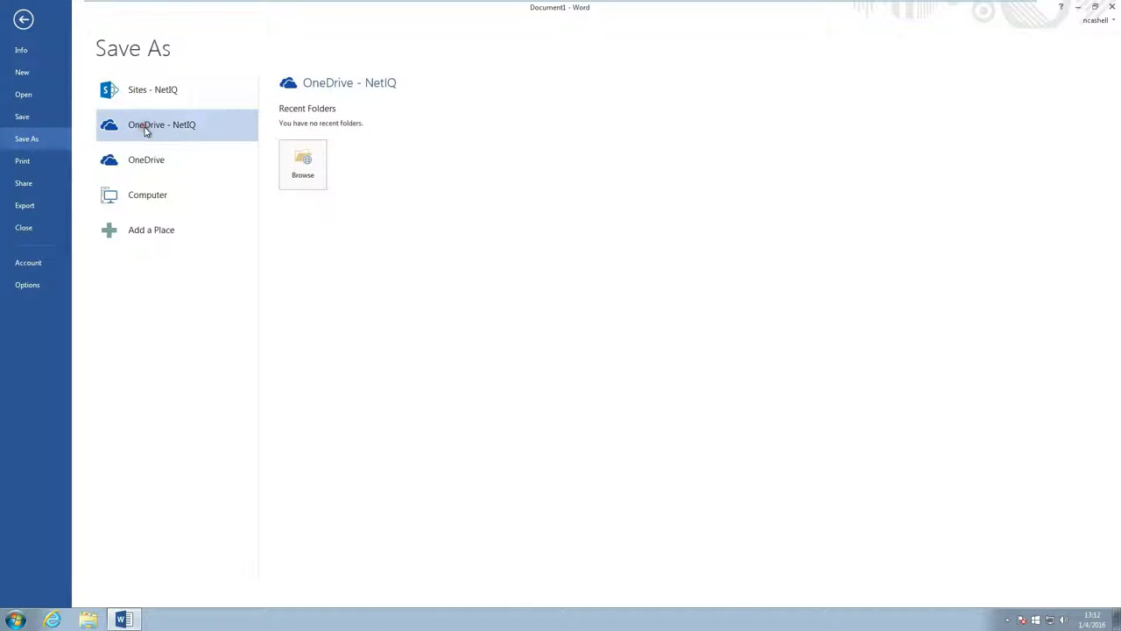
pyautogui.click(303, 162)
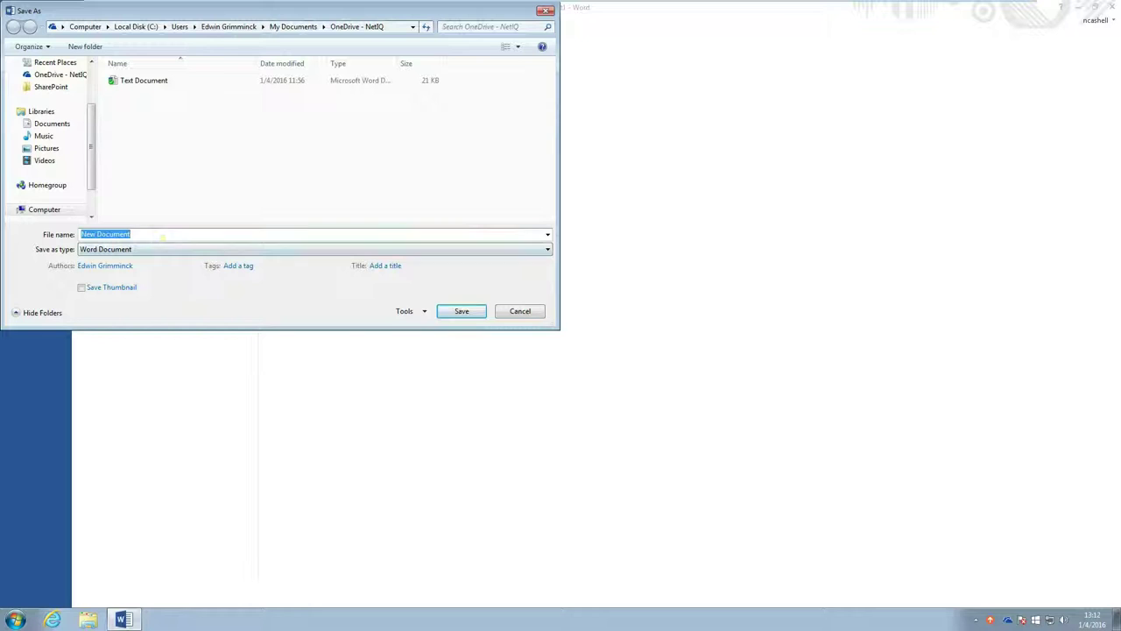
pyautogui.write('NAM Demo')
pyautogui.hotkey('ctrl', 'a')
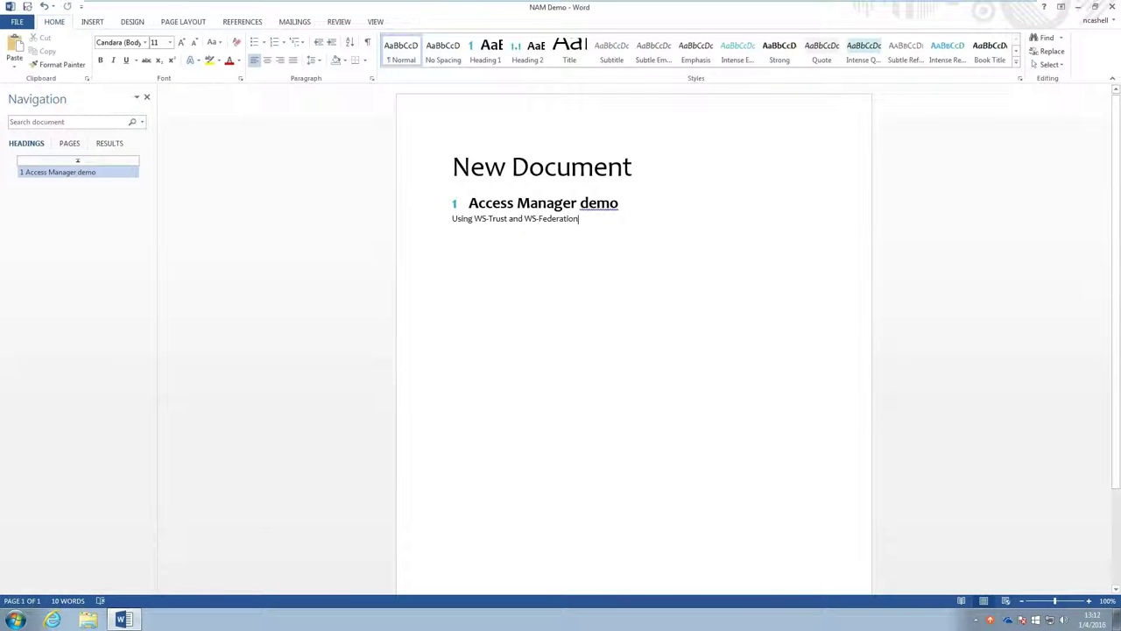
# - Close Word, reopen NAM Demo from the OneDrive for Business folder, then close Word again
pyautogui.click(1111, 6)
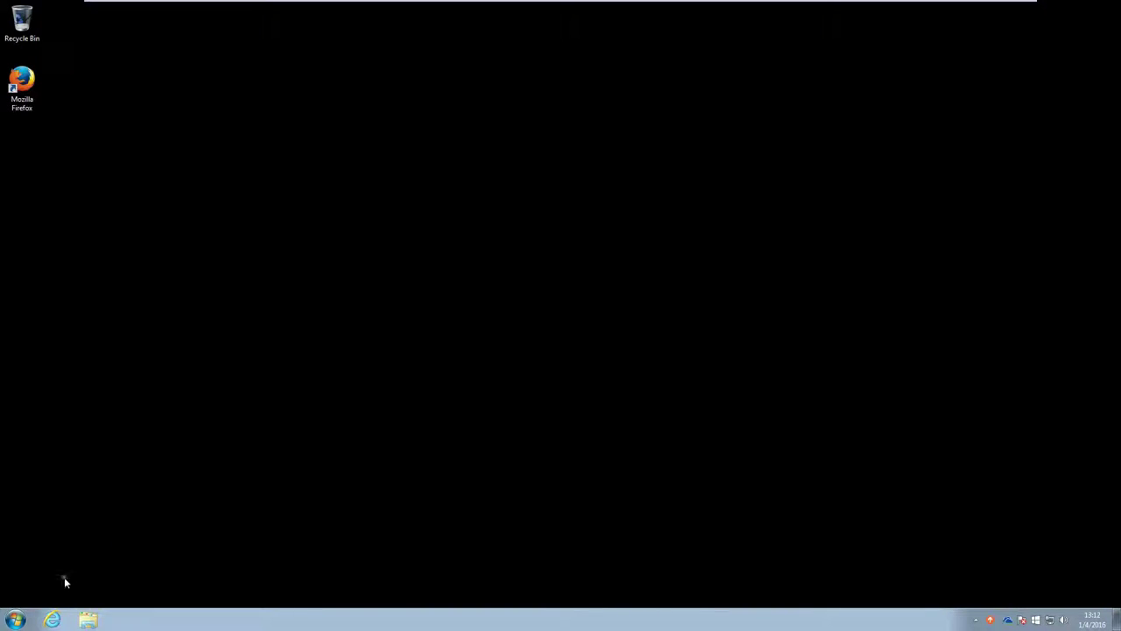
pyautogui.click(18, 619)
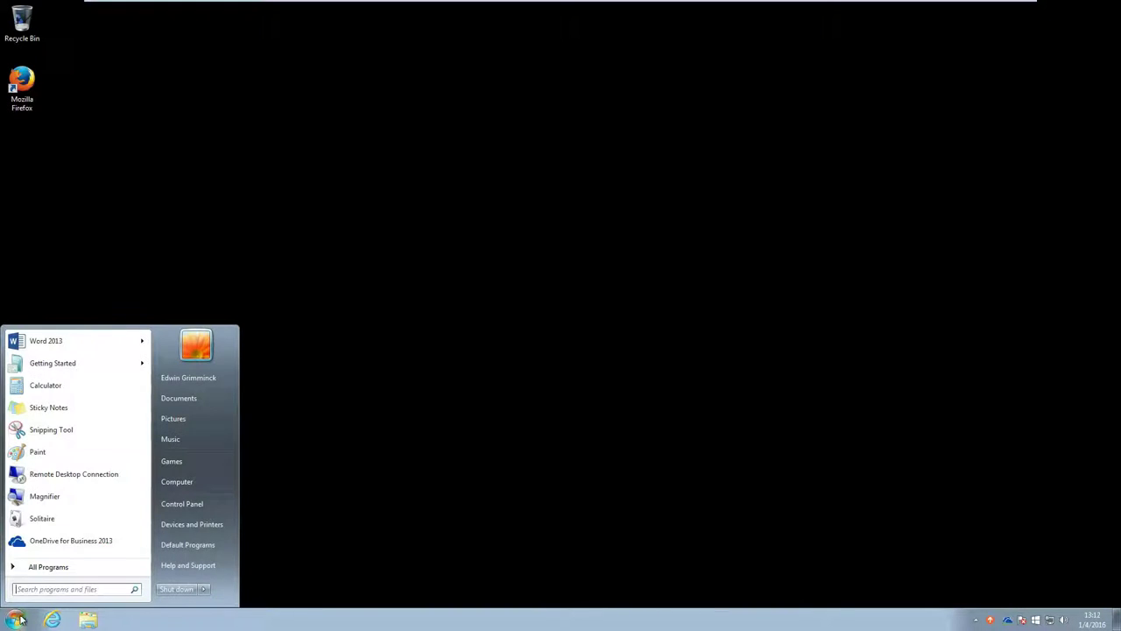
pyautogui.click(49, 541)
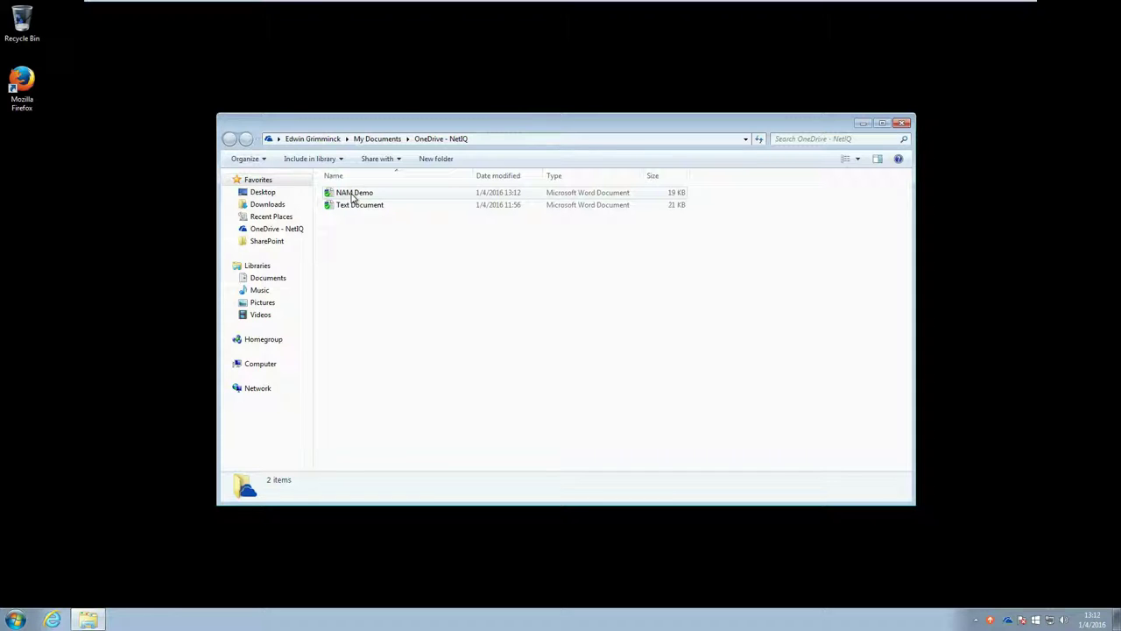
pyautogui.doubleClick(352, 194)
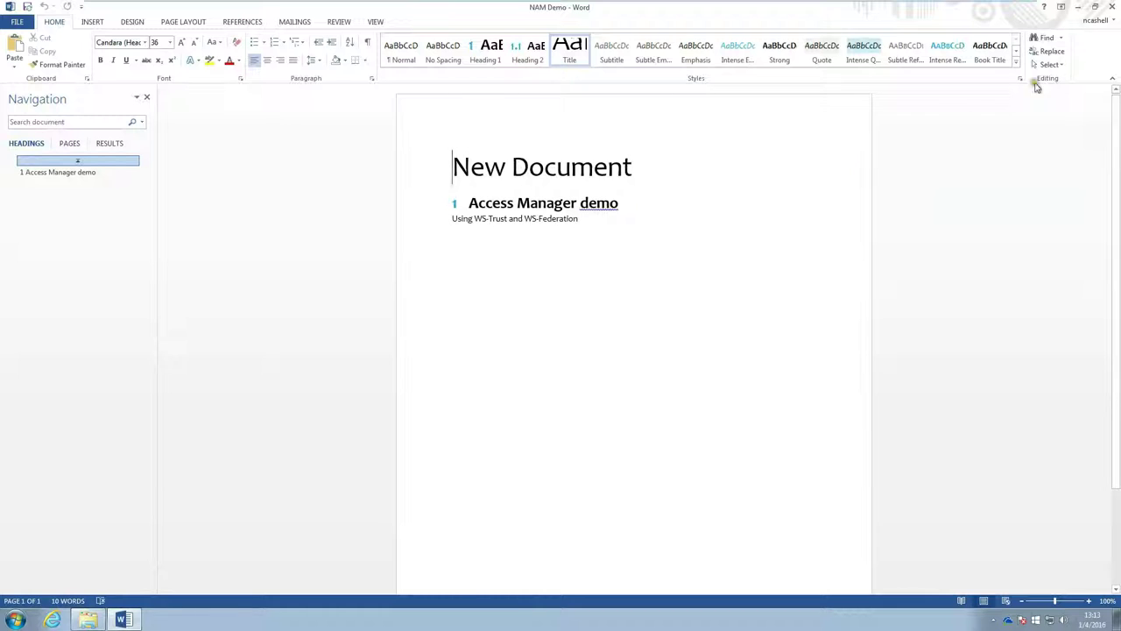
pyautogui.click(1113, 9)
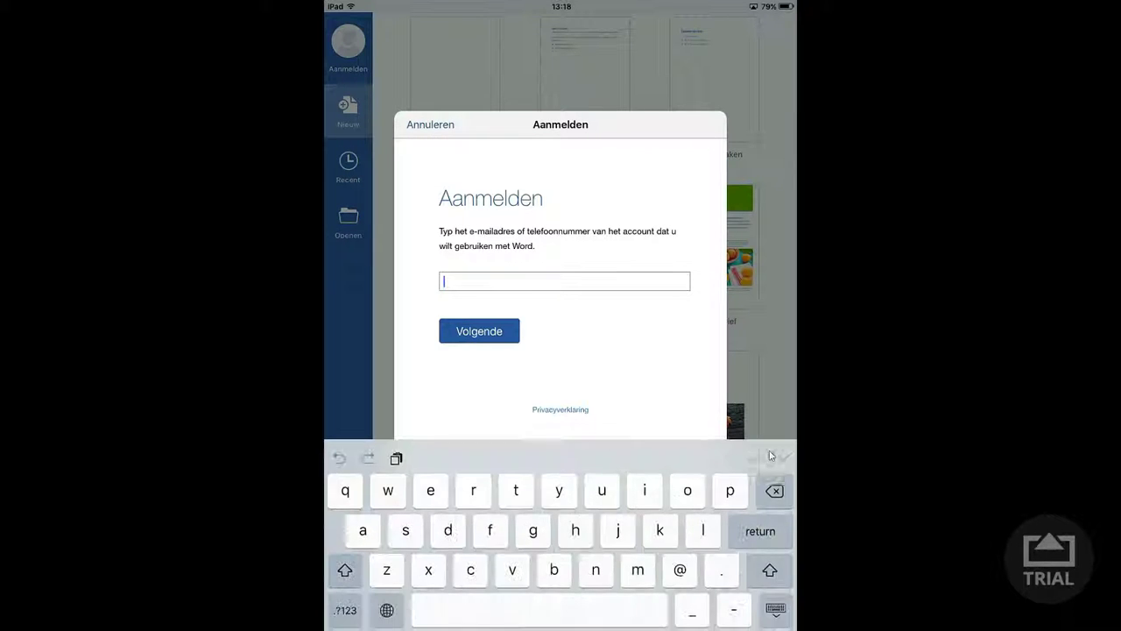
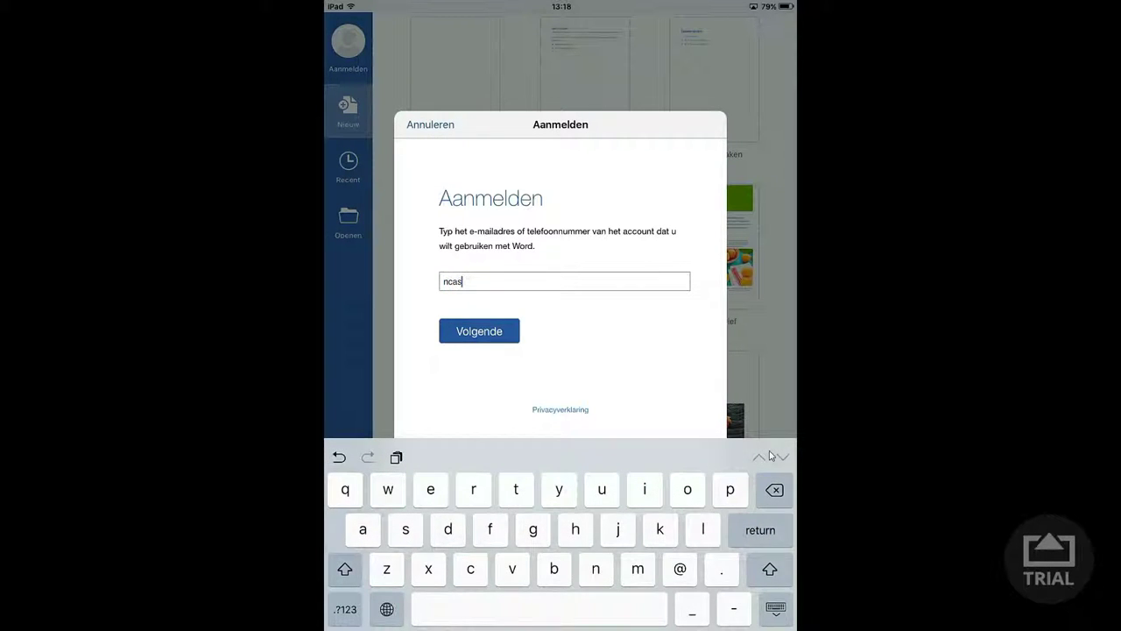
# - Enter the work account's e-mail in the Aanmelden dialog and continue to Access Manager
pyautogui.click(775, 607)
pyautogui.press('Return')
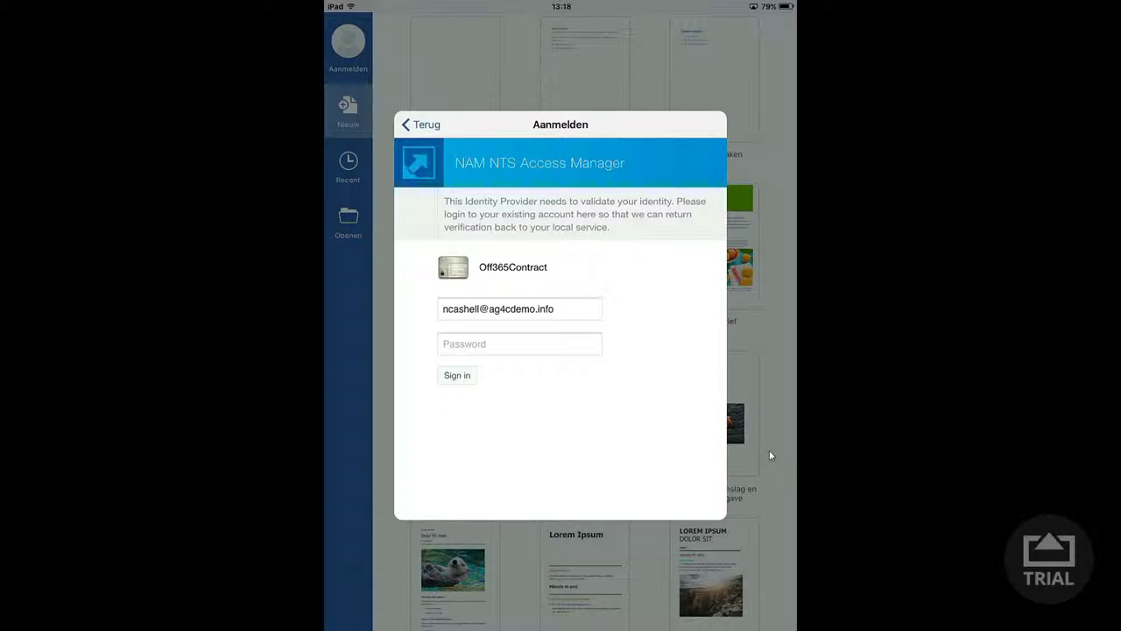
# - Enter the account password on the Access Manager page and sign in
pyautogui.click(519, 343)
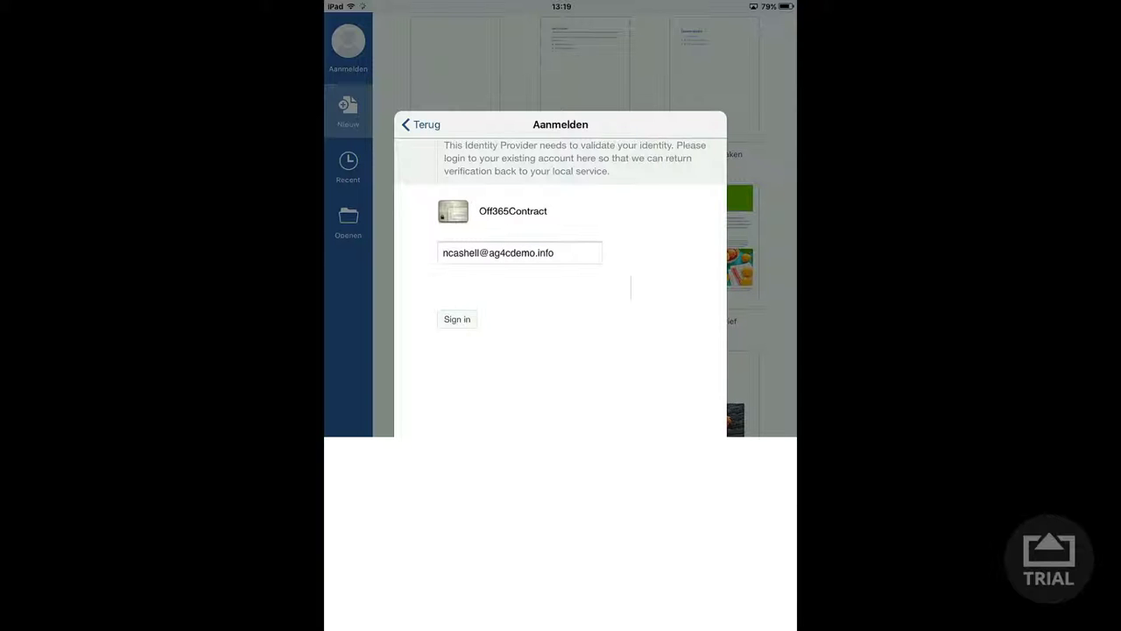
pyautogui.click(456, 319)
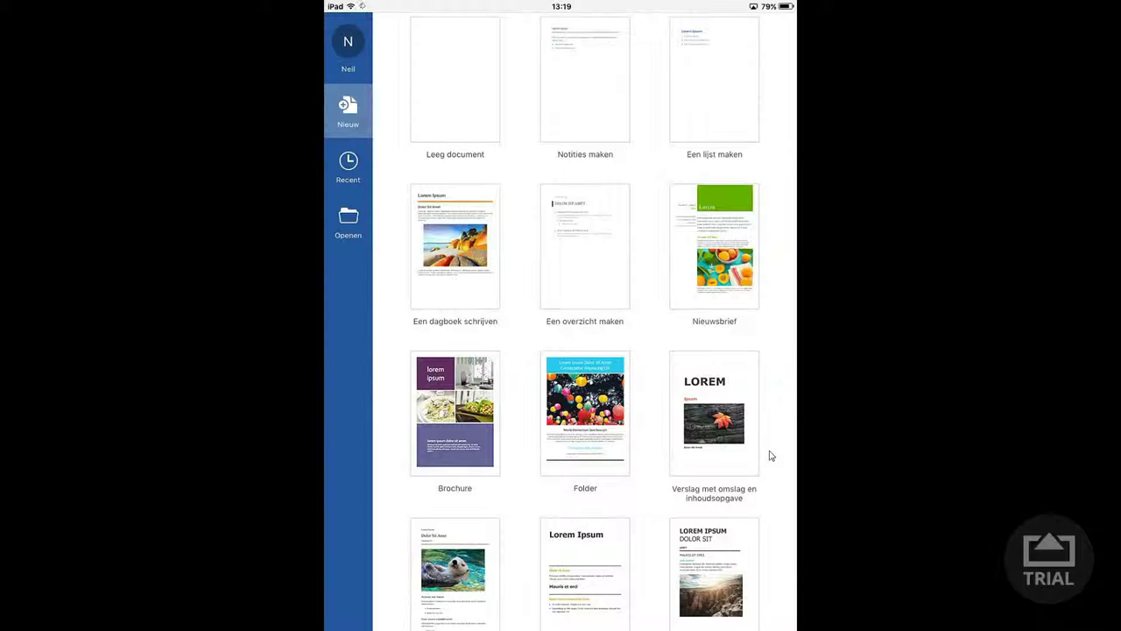
# - Launch the OneDrive Zakelijk app and enter the work account e-mail as the username
pyautogui.press('super+h')
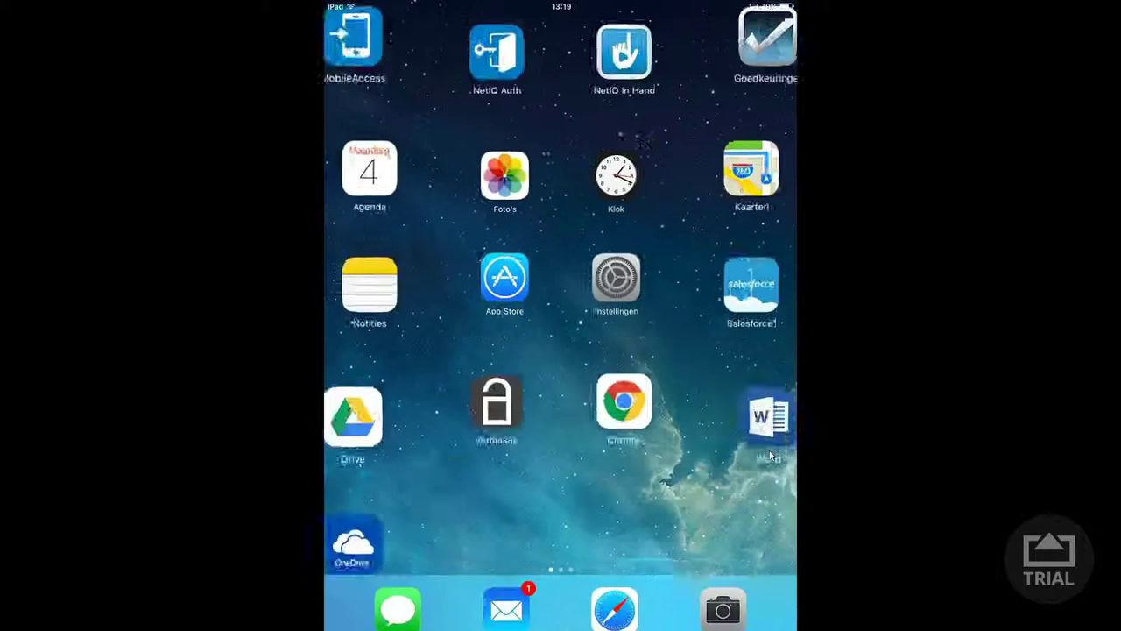
pyautogui.click(398, 475)
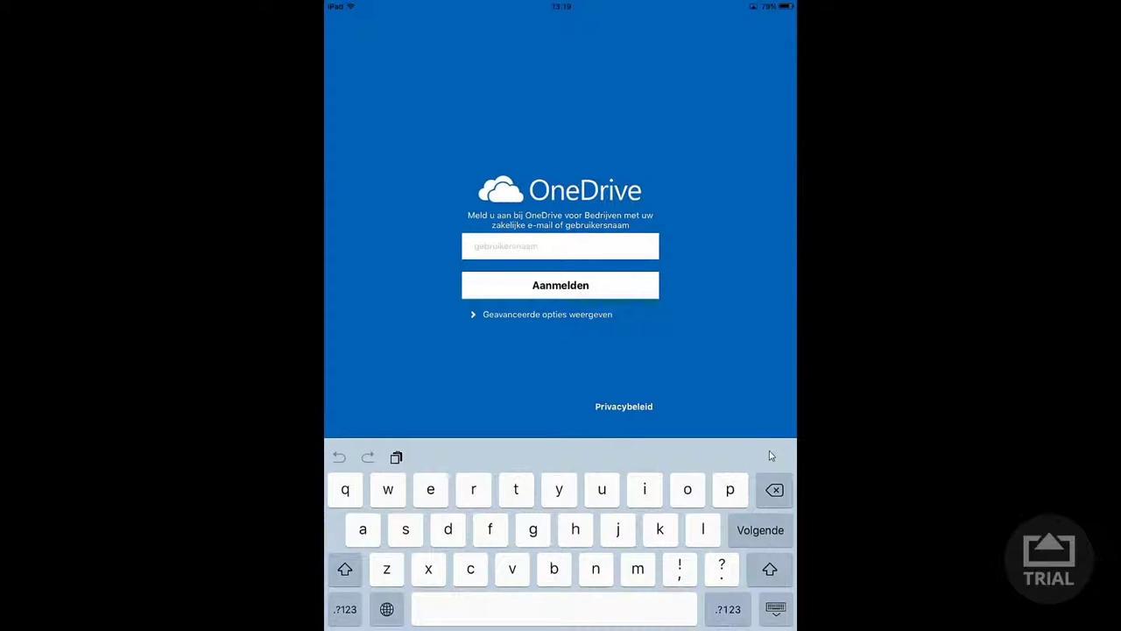
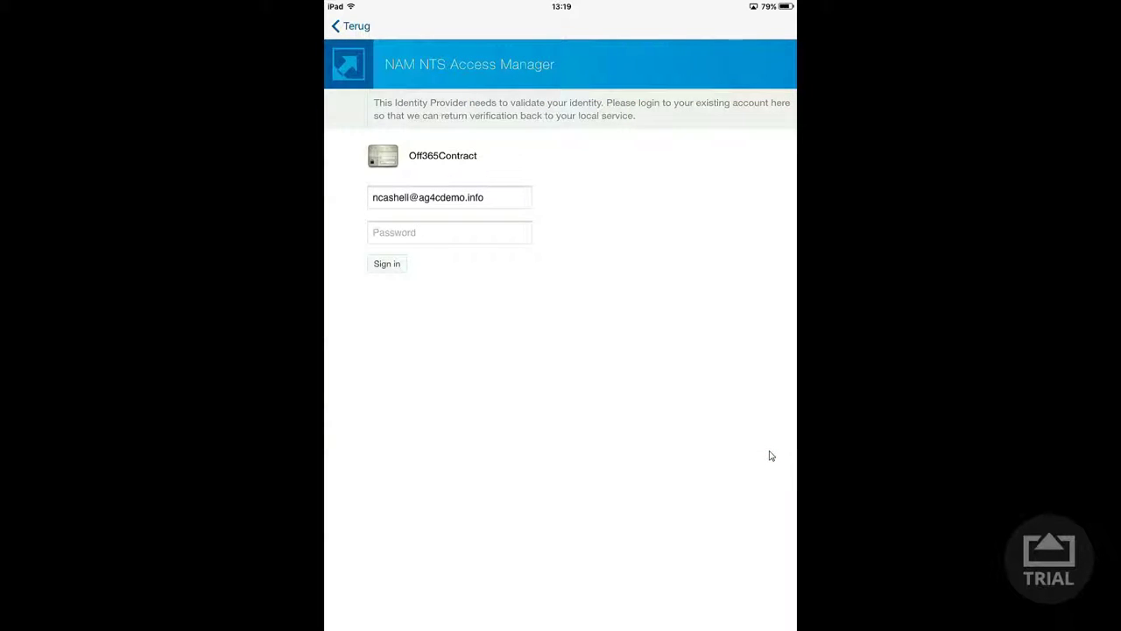
# - Enter the account password in the Access Manager login and submit it to sign in
pyautogui.click(449, 232)
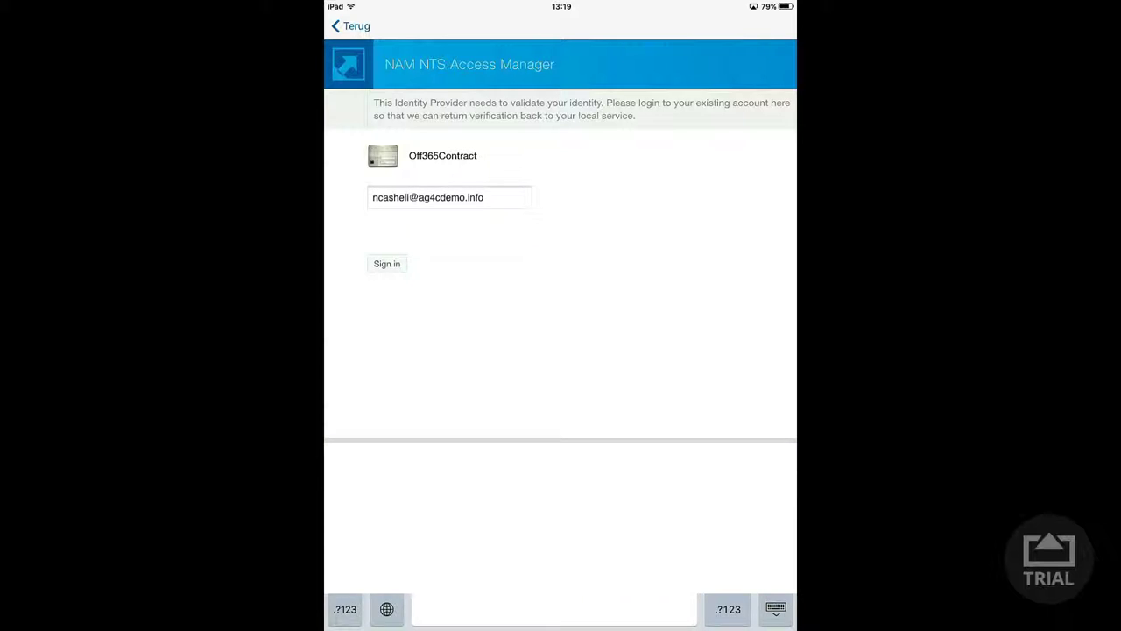
pyautogui.press('Return')
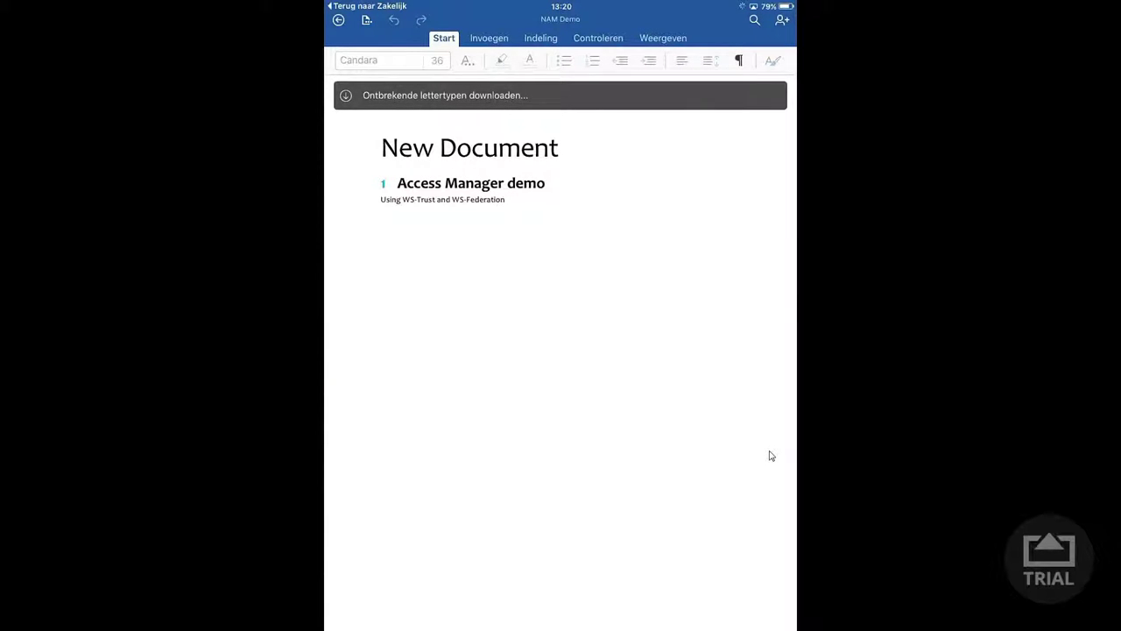
# - Add a new line 'Test' below the subtitle, then check autosave in the Bestand menu
pyautogui.click(770, 456)
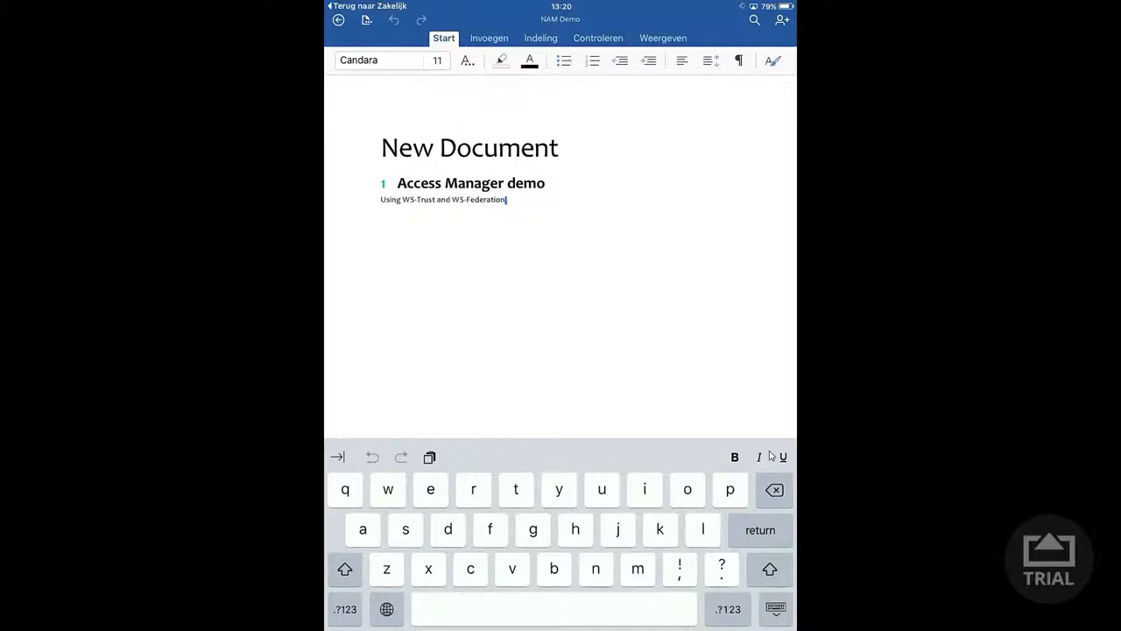
pyautogui.press('Return')
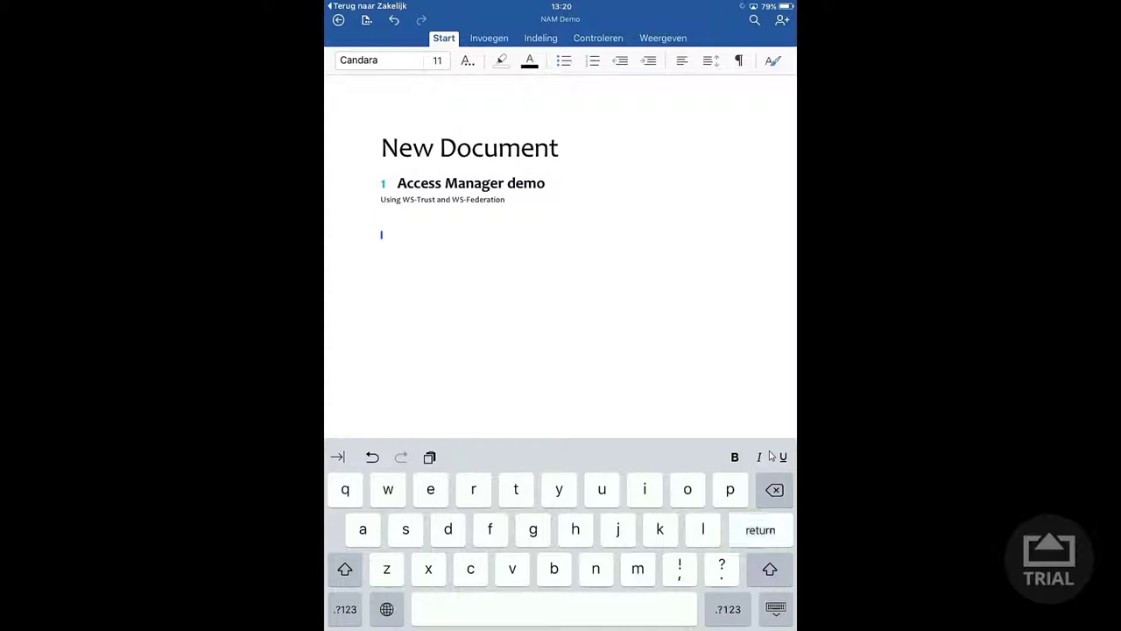
pyautogui.write('Test')
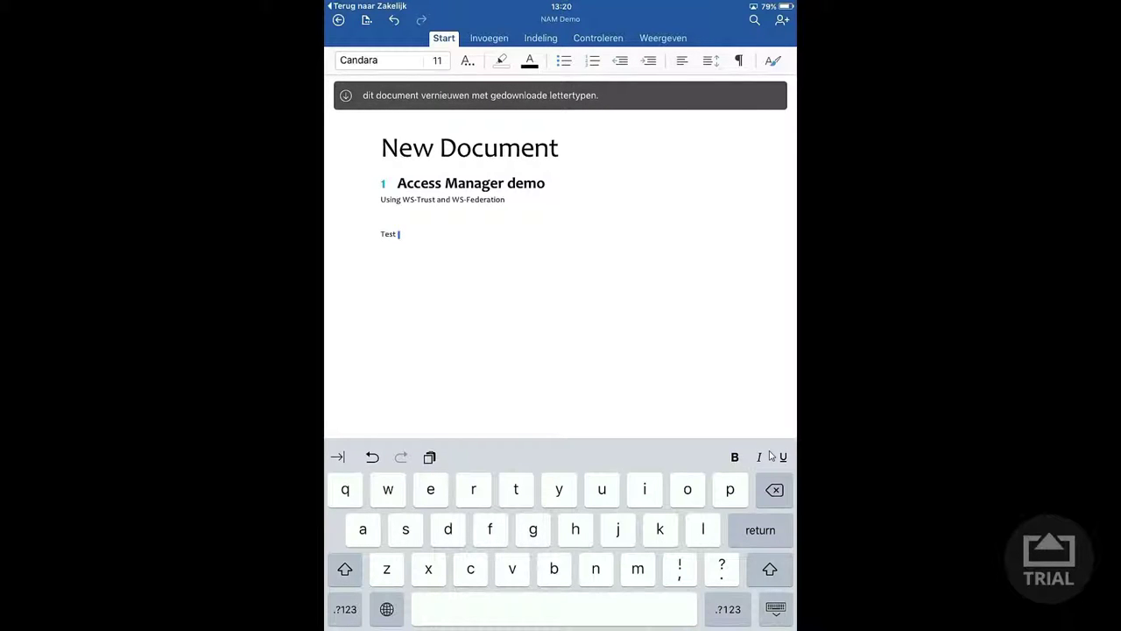
pyautogui.click(366, 19)
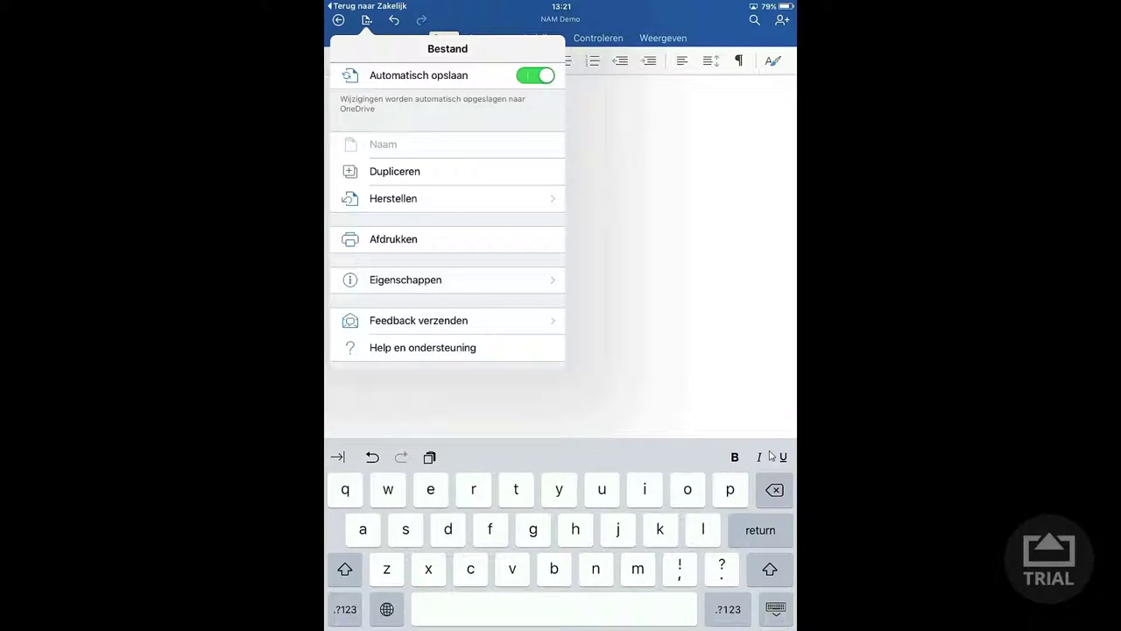
pyautogui.click(770, 455)
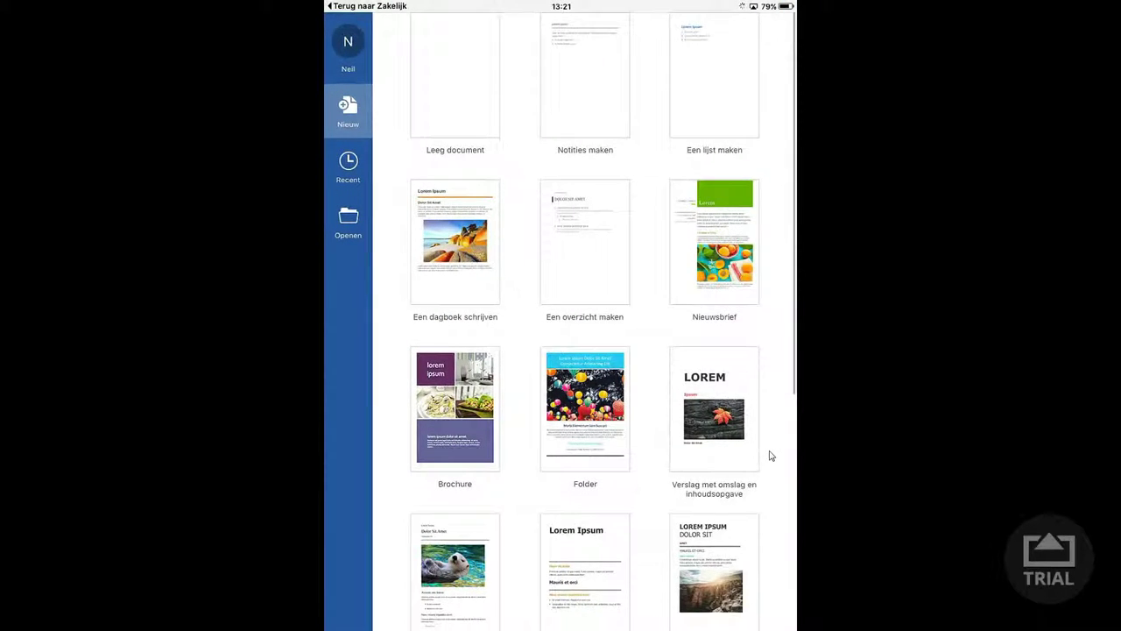
# - Exit Word for iPad to the home screen with the Home button
pyautogui.press('super')
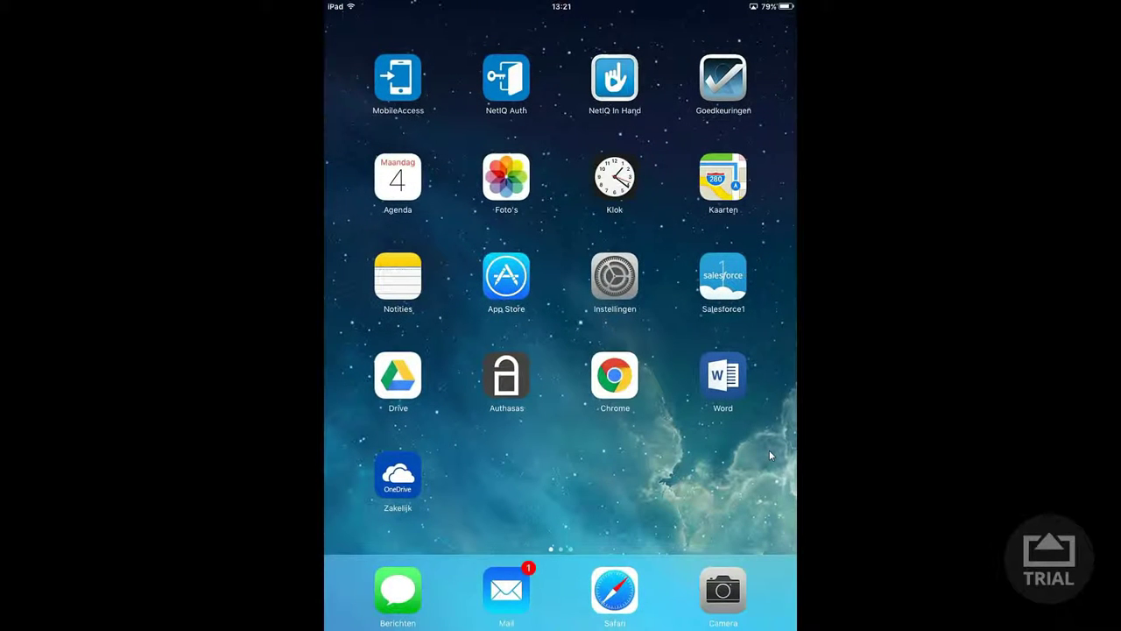